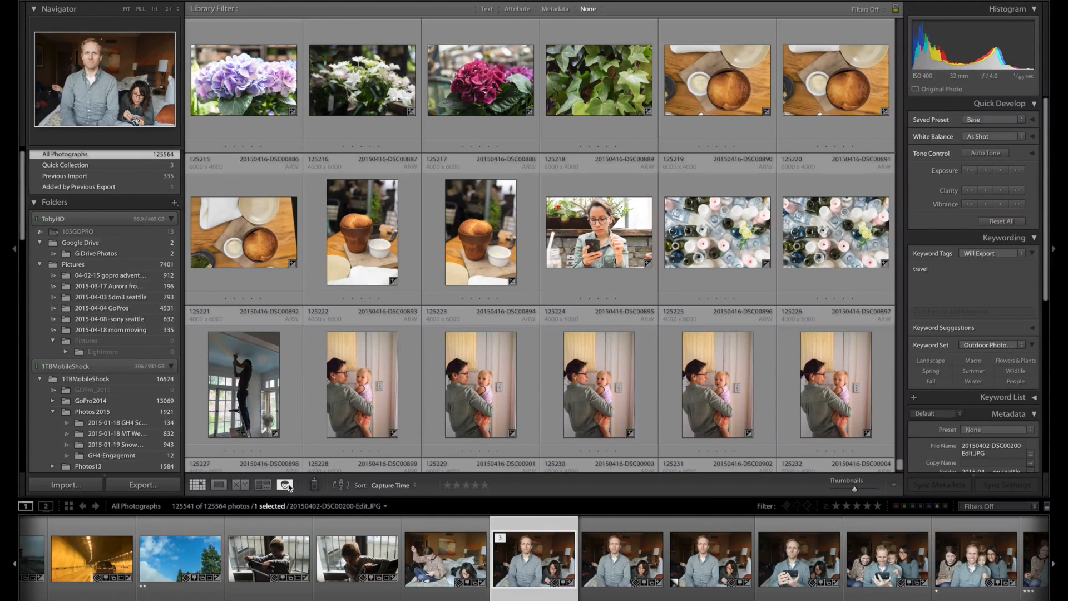
Open the People view, then expand and collapse the smiling man's three-photo face stack among the unnamed people.
click(287, 489)
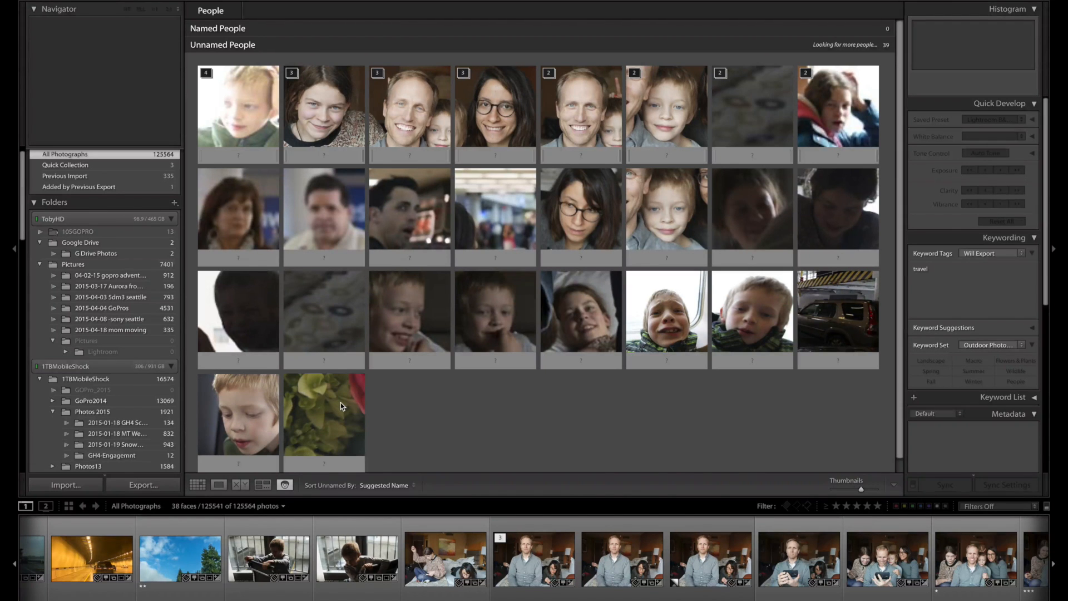
click(378, 76)
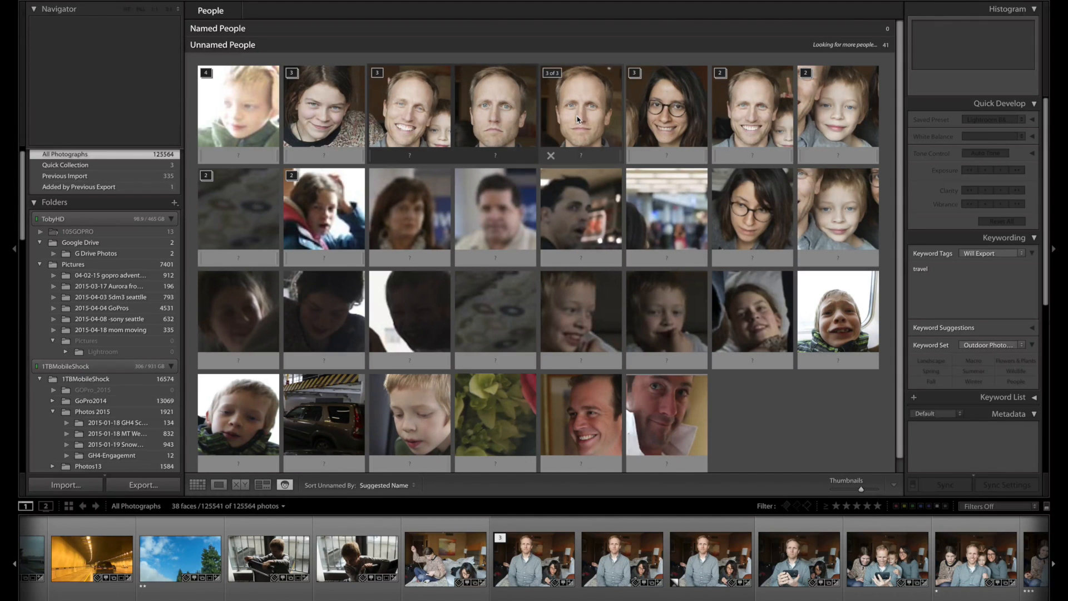
click(378, 74)
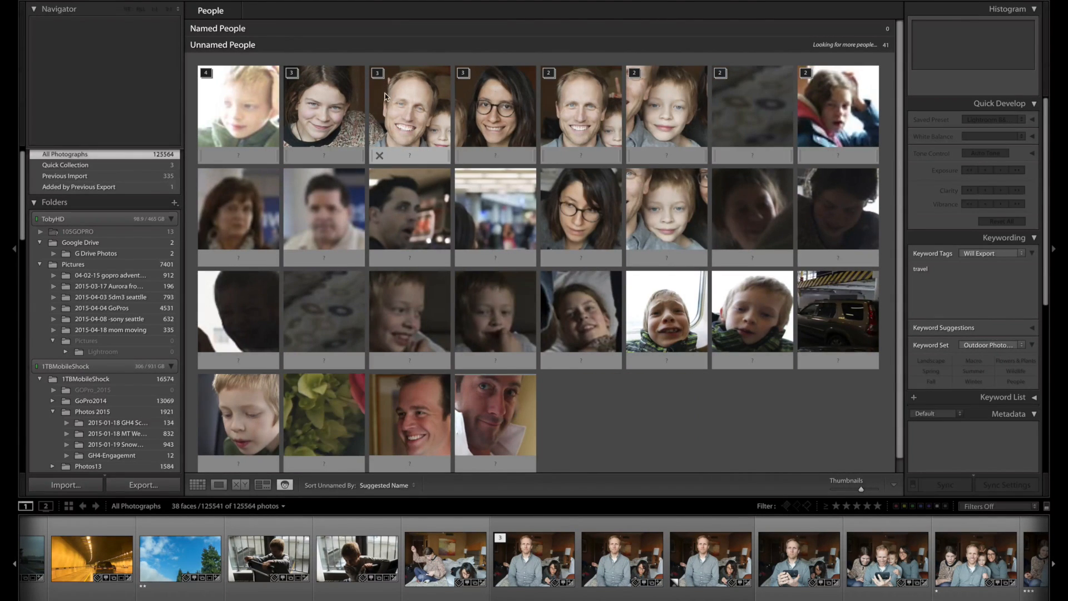
Name the smiling man's three-photo face stack with his first name.
click(413, 159)
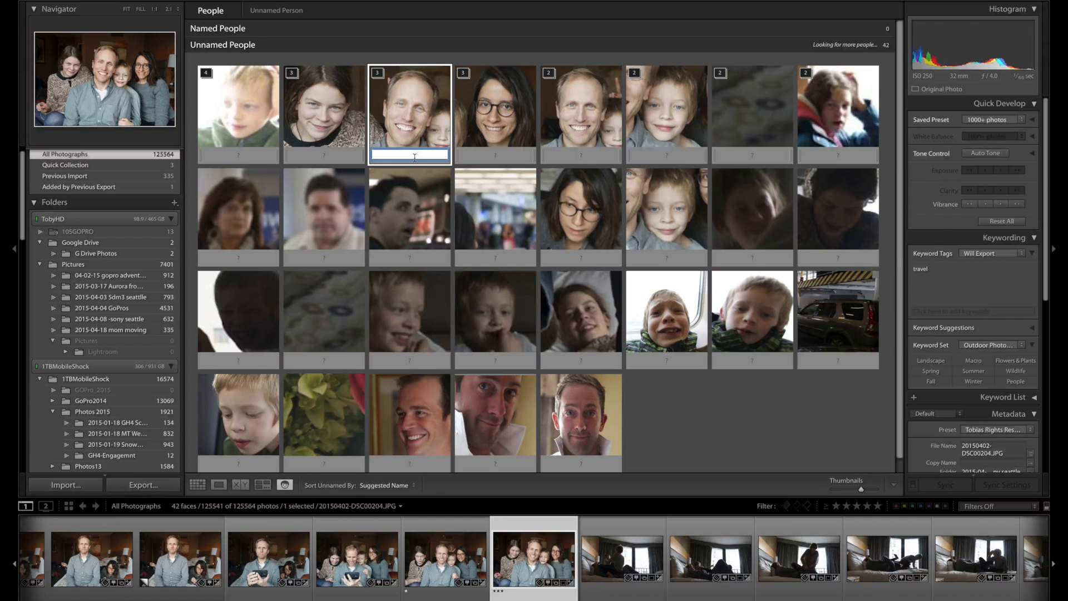
text(Toby)
key(Return)
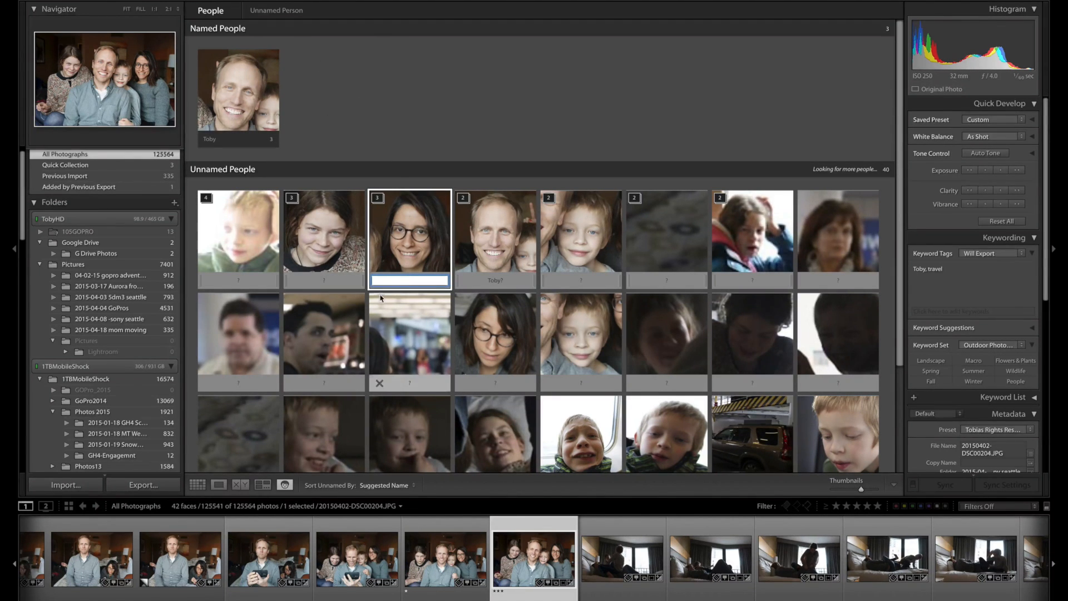
Name the blond boy's four-photo face stack with his first name.
scroll(373, 298, down, 3)
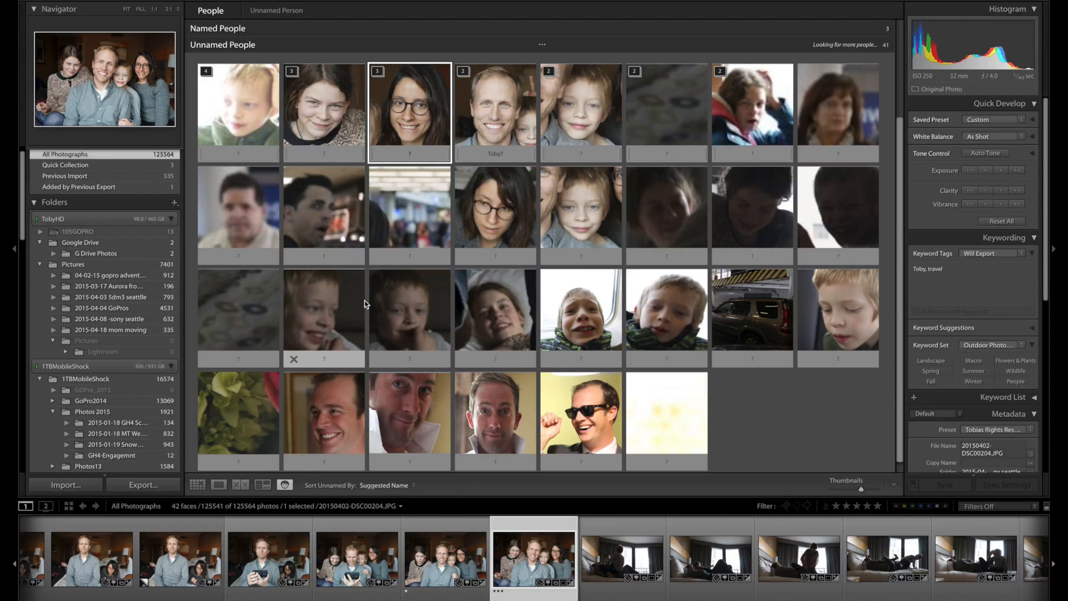
scroll(365, 301, up, 3)
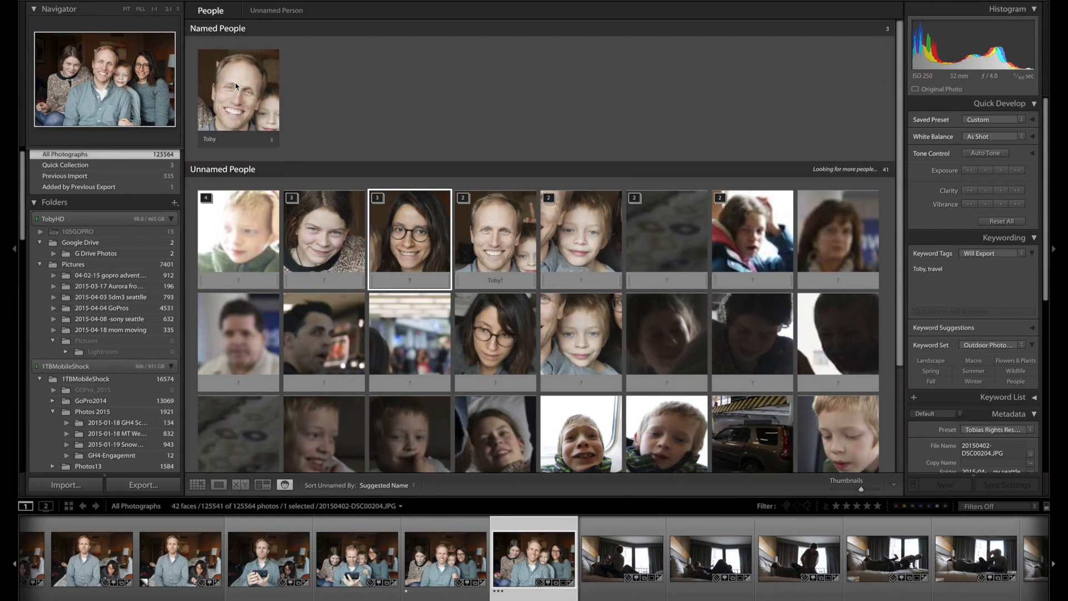
click(238, 283)
text(Henry)
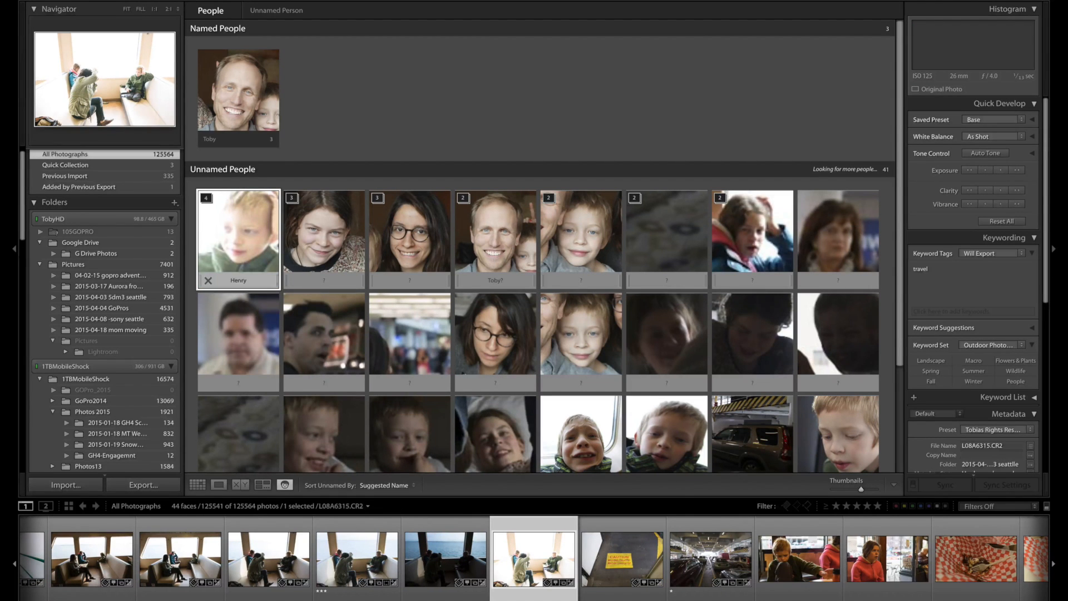
key(Return)
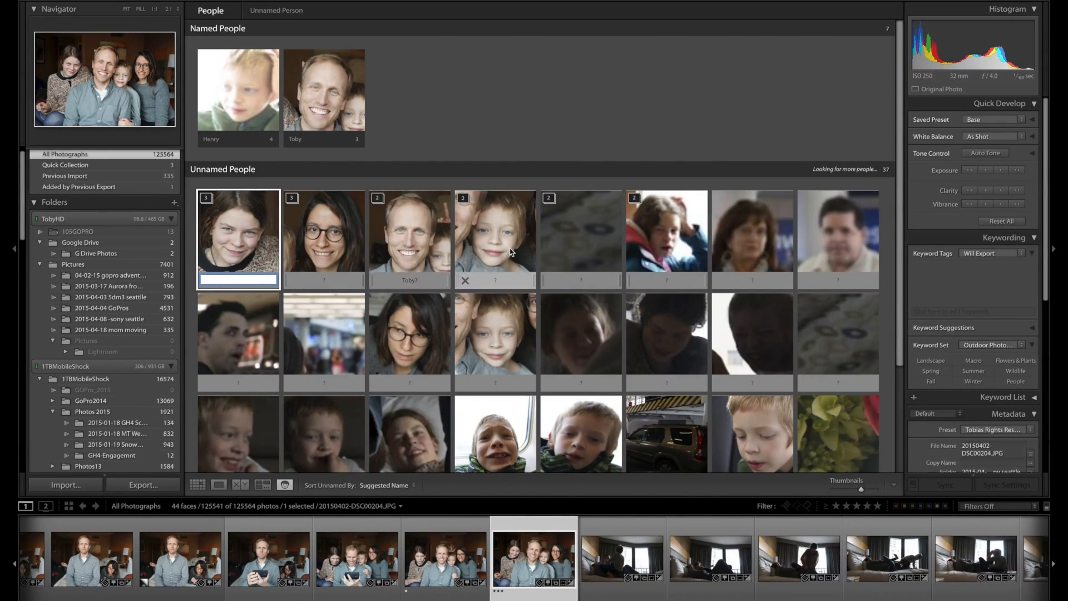
key(Escape)
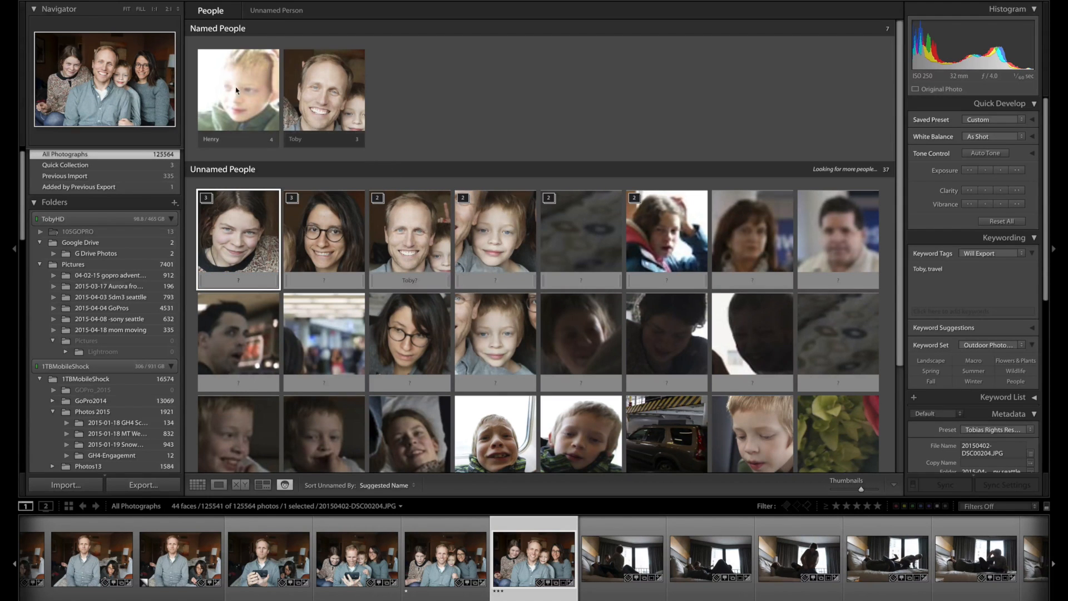
Add the blond boy's unnamed two-photo stack to his named entry and accept the suggested name on the man's two-photo stack.
drag(465, 193, 248, 99)
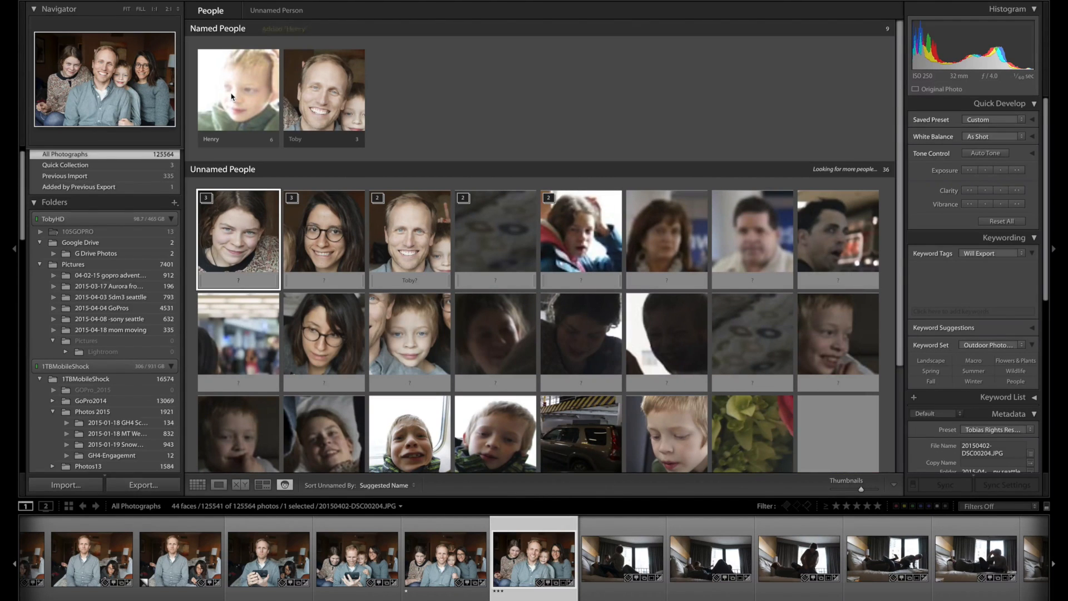
mouse_move(412, 255)
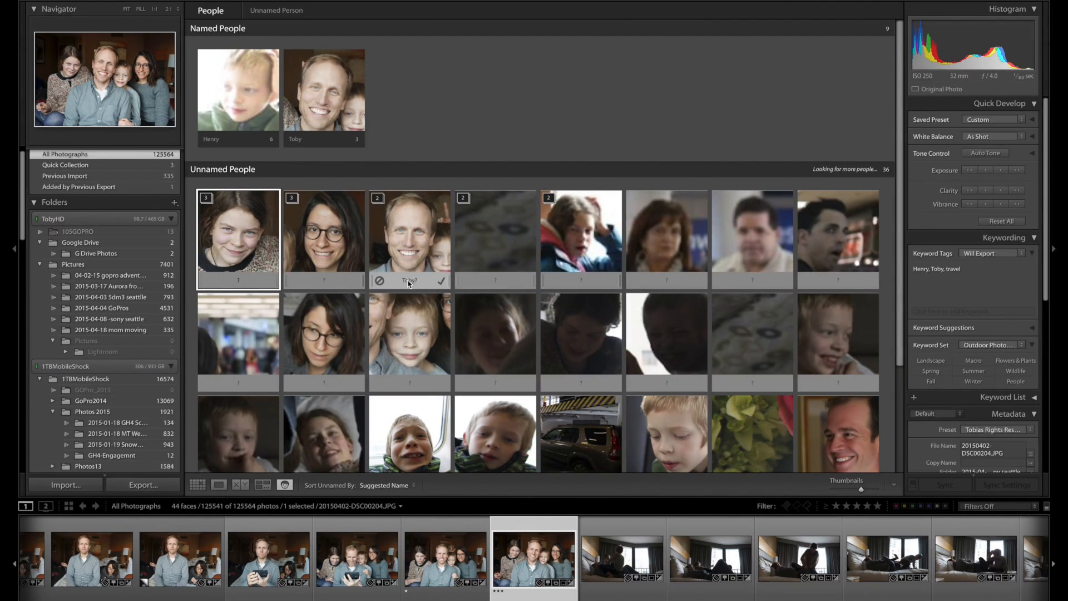
click(443, 283)
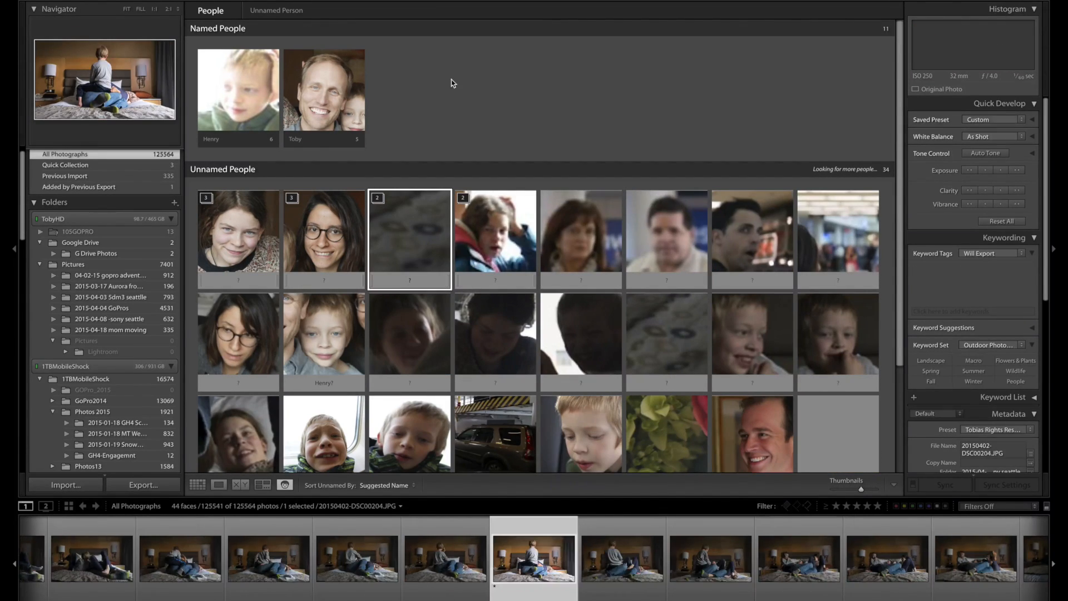
Open the background activity list and try toggling Face Detection.
mouse_move(75, 2)
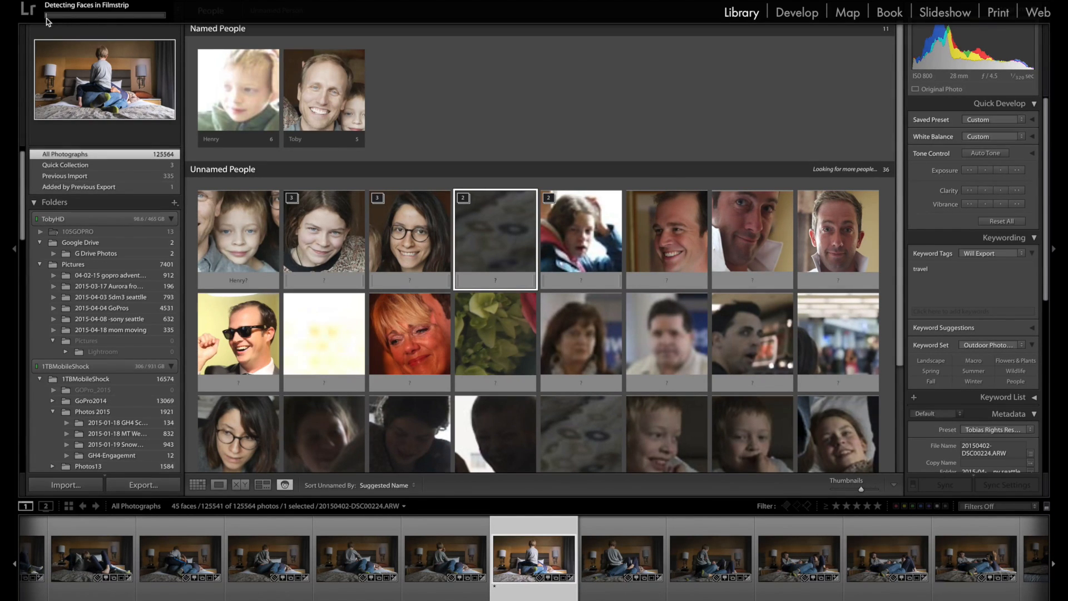
click(111, 6)
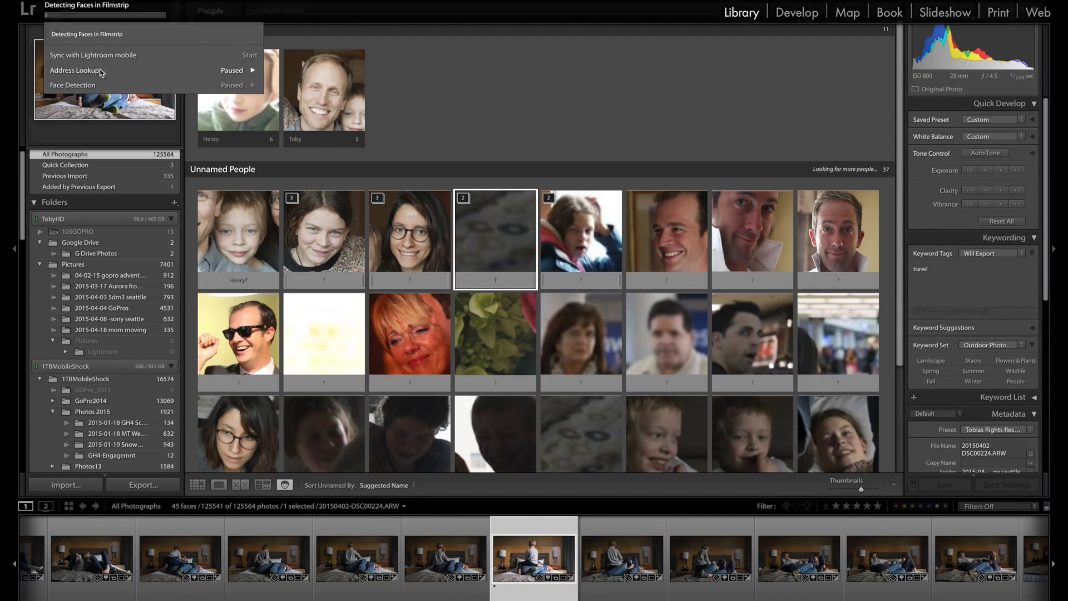
click(236, 88)
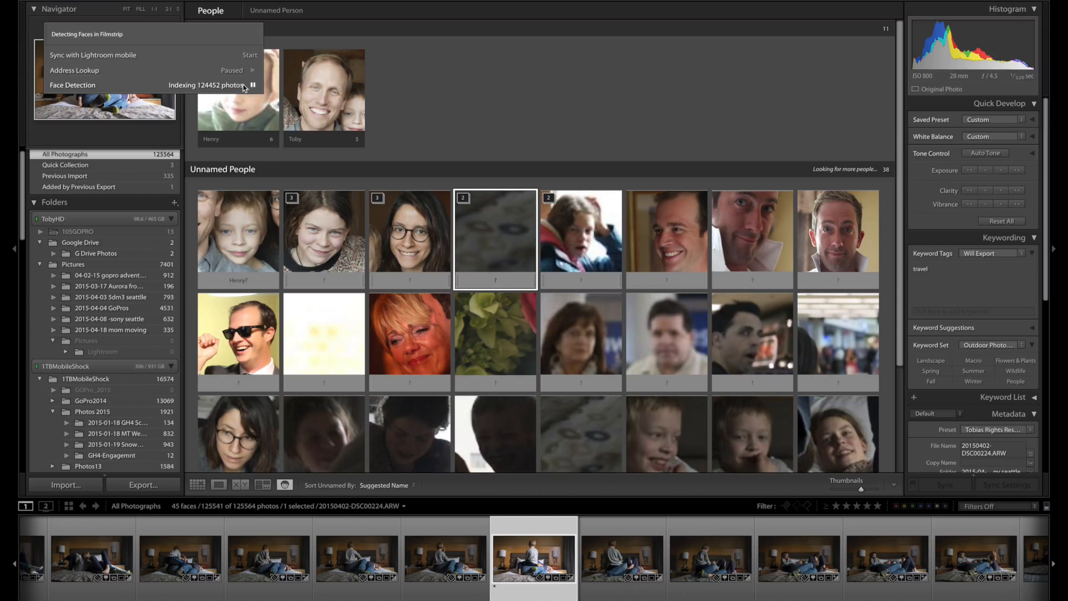
click(253, 86)
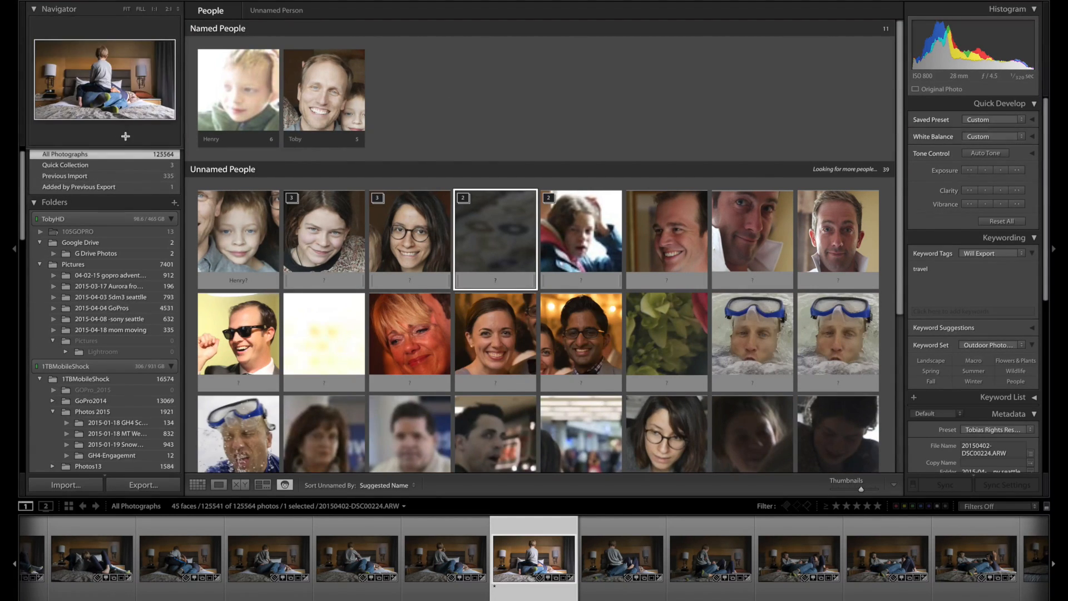
Show the Quick Samples collection in the People view.
scroll(103, 306, down, 5)
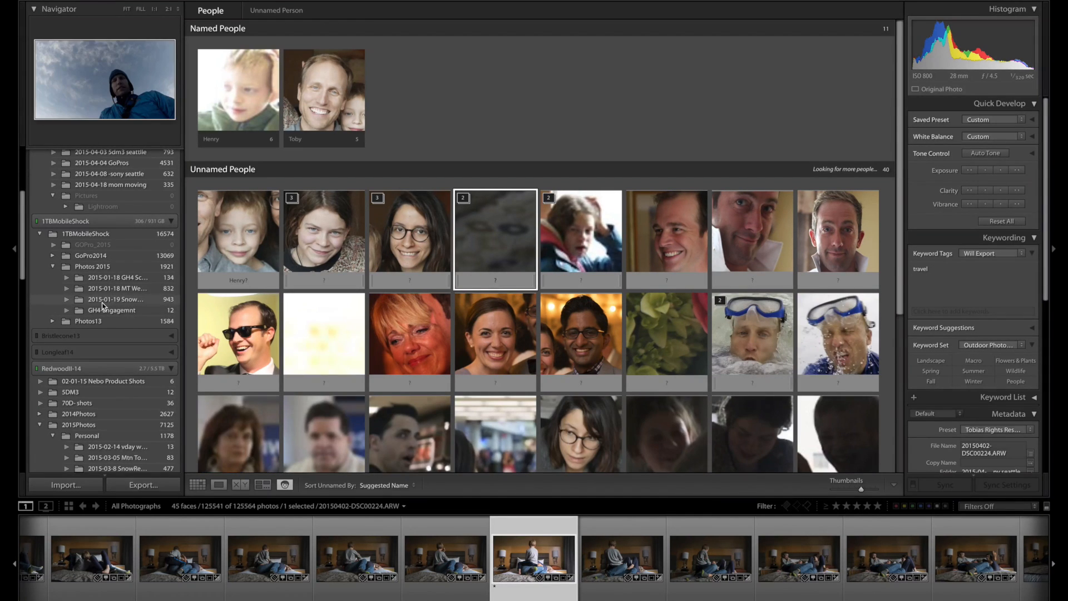
scroll(103, 309, down, 10)
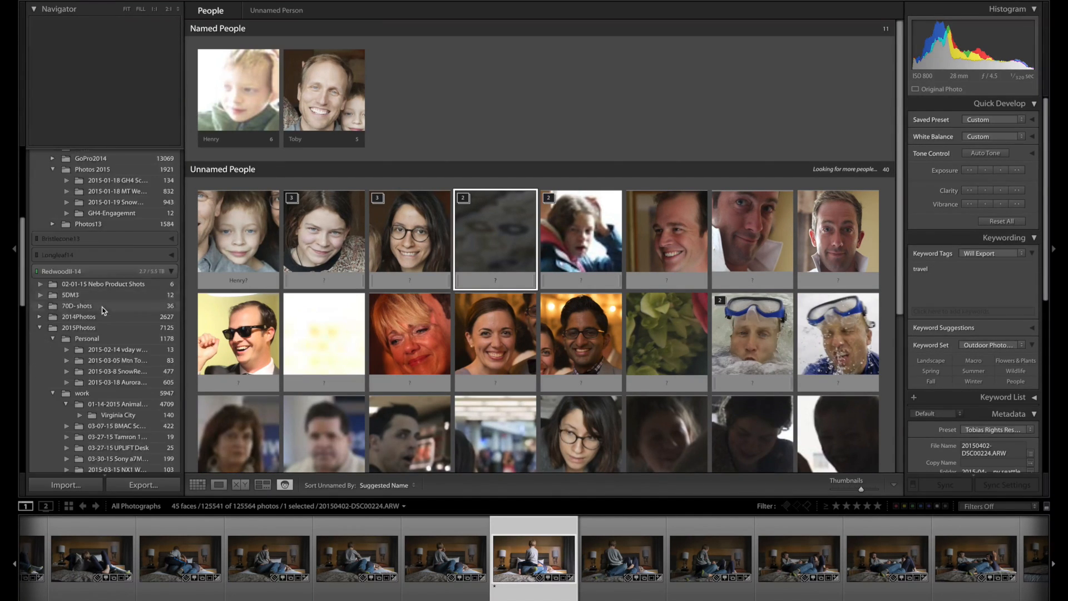
scroll(102, 311, down, 10)
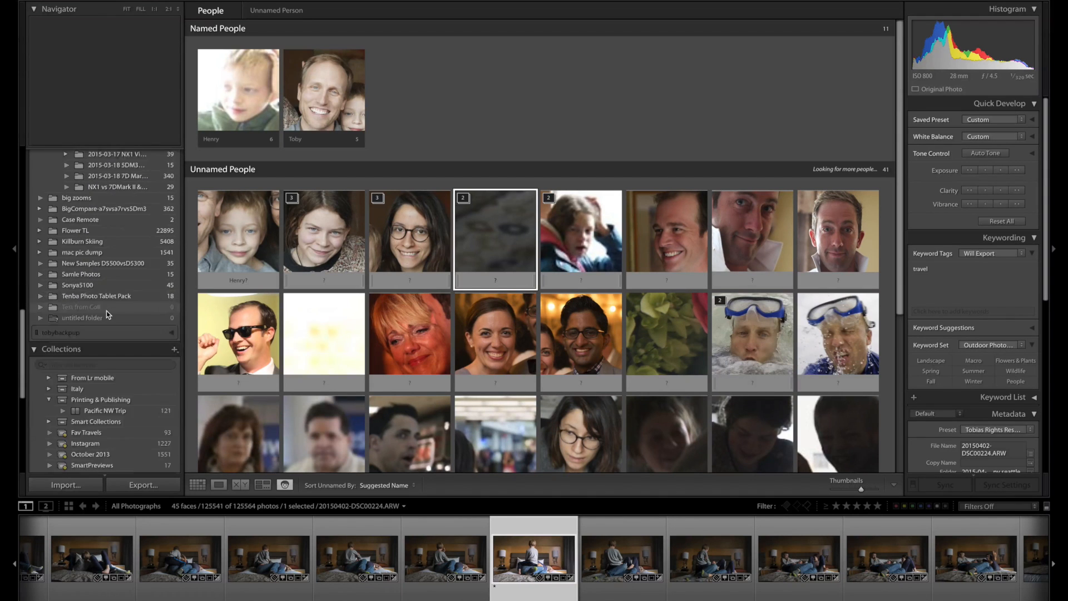
scroll(106, 311, up, 2)
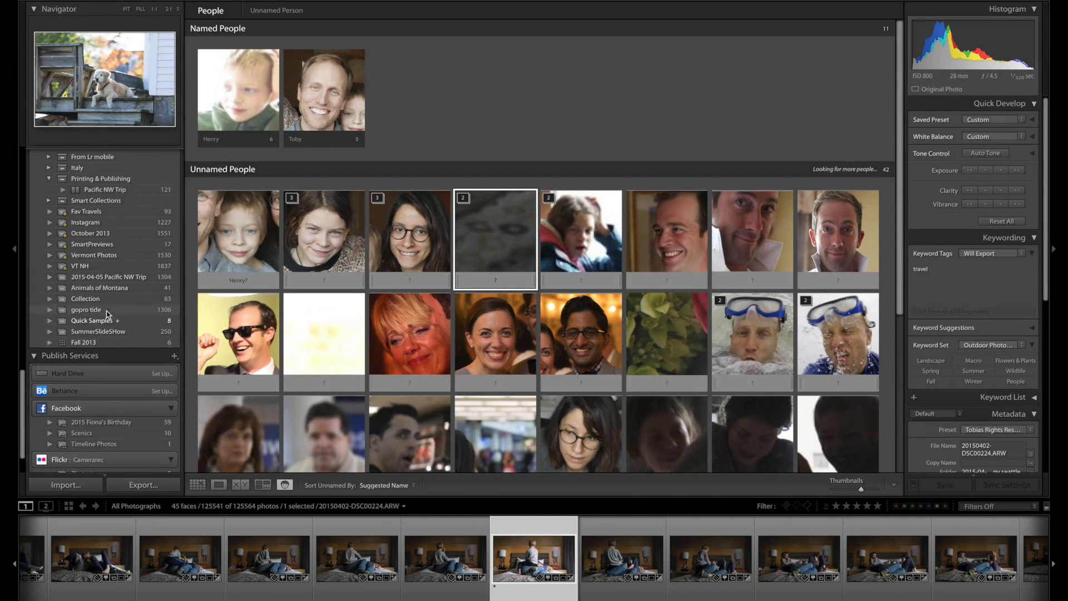
click(126, 317)
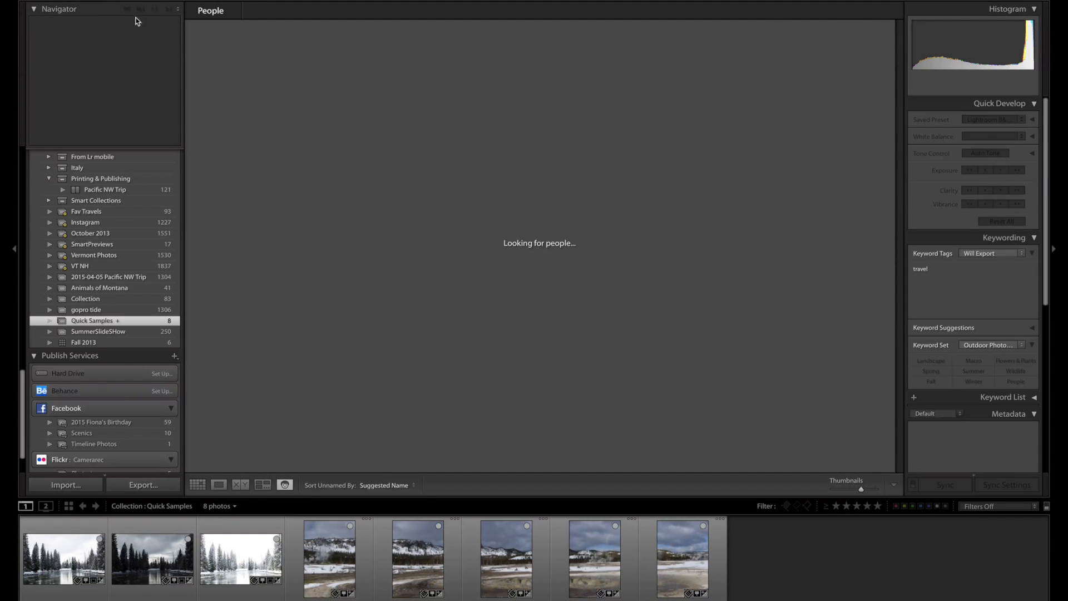
Resume the background Face Detection activity, read the Face Detection and Address Lookup descriptions, and close the activity list.
mouse_move(116, 2)
click(197, 14)
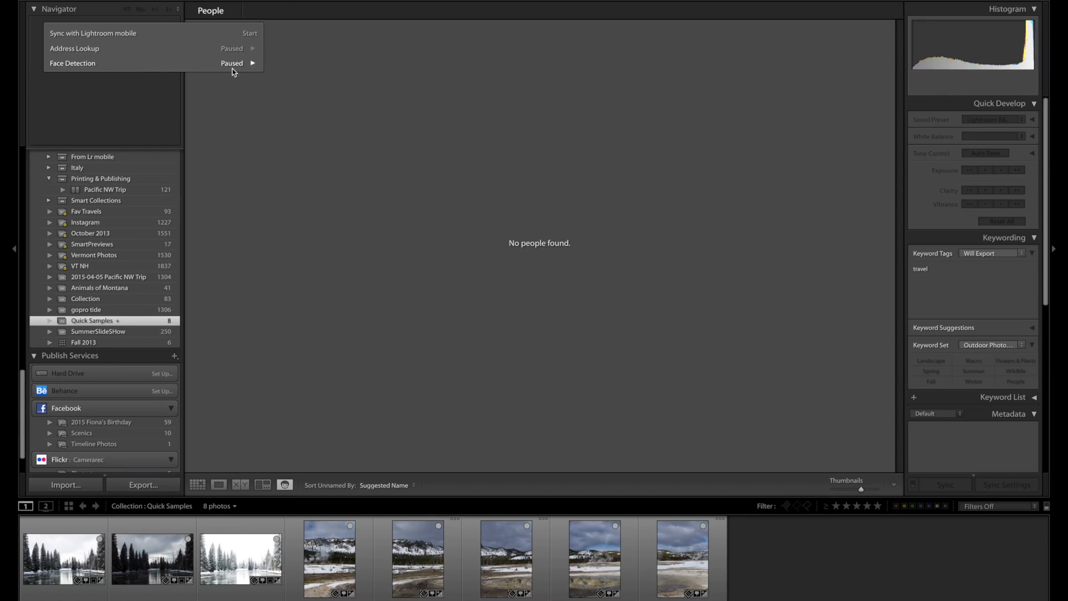
click(254, 64)
mouse_move(87, 65)
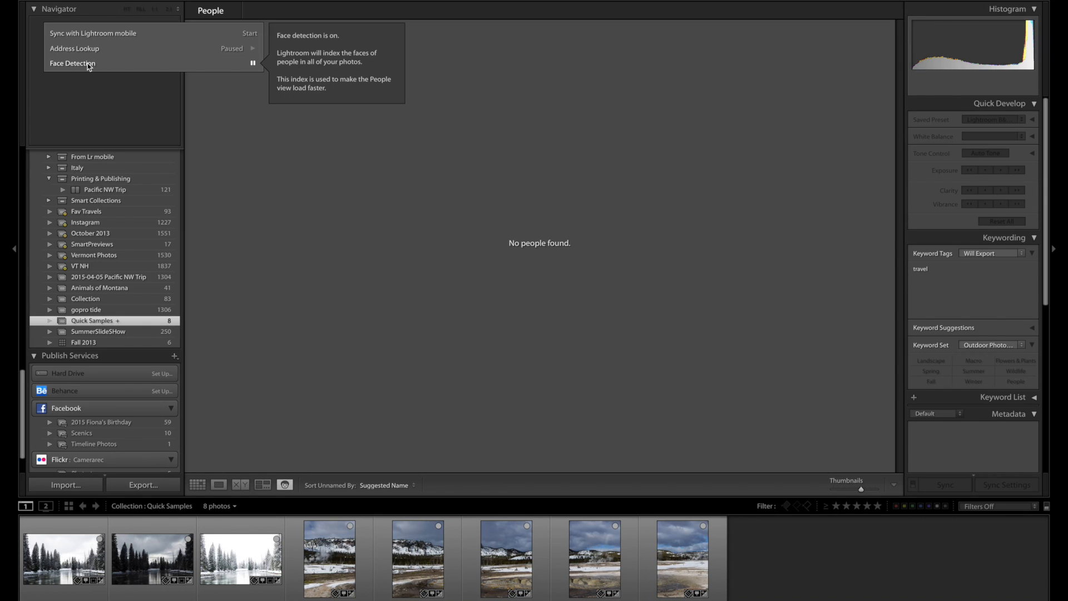
mouse_move(62, 51)
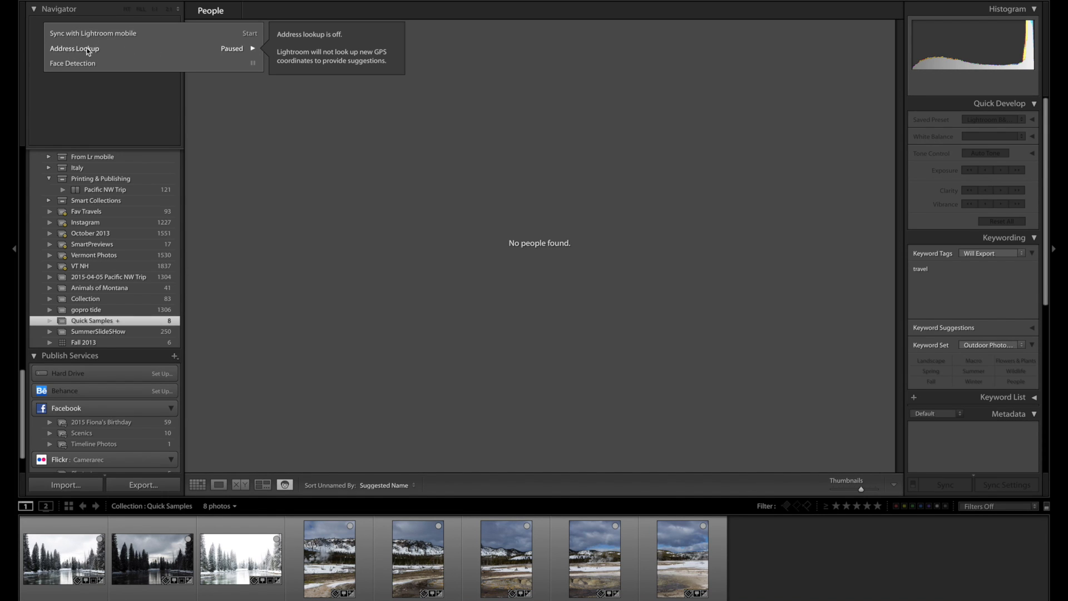
mouse_move(96, 5)
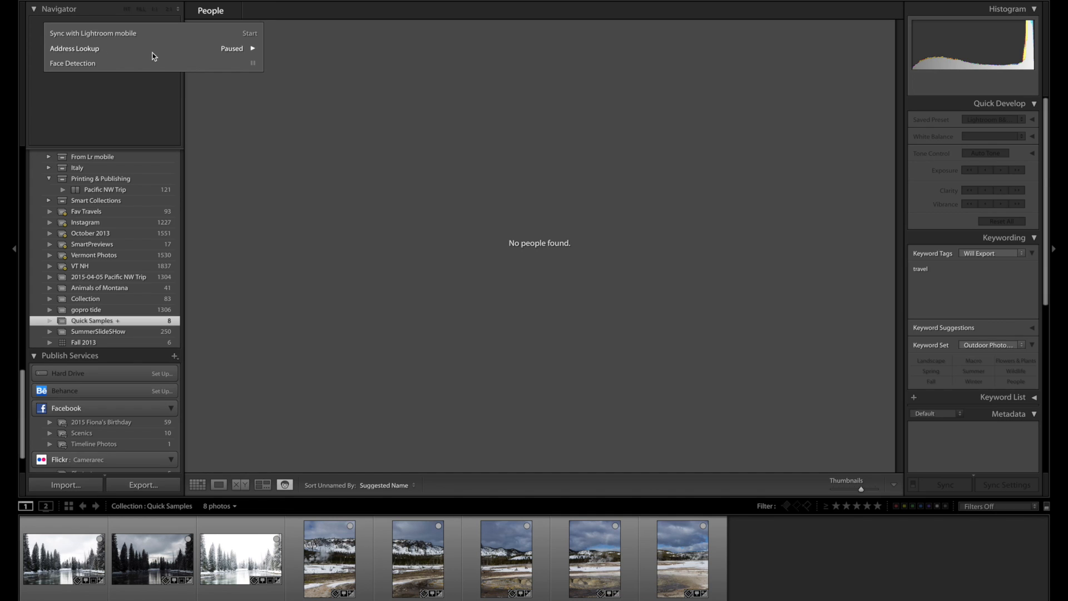
mouse_move(154, 56)
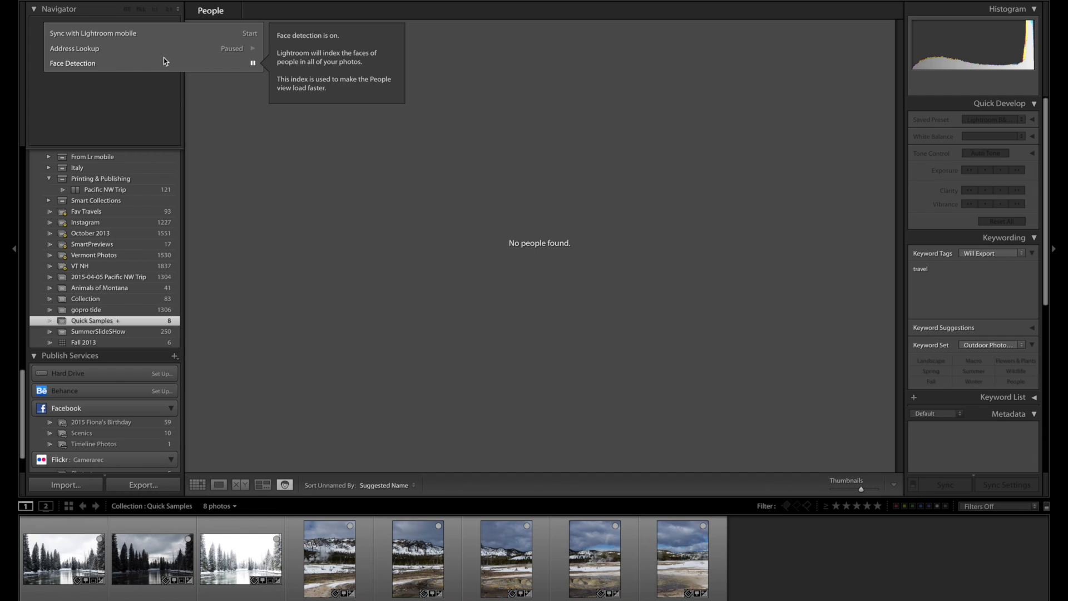
click(346, 228)
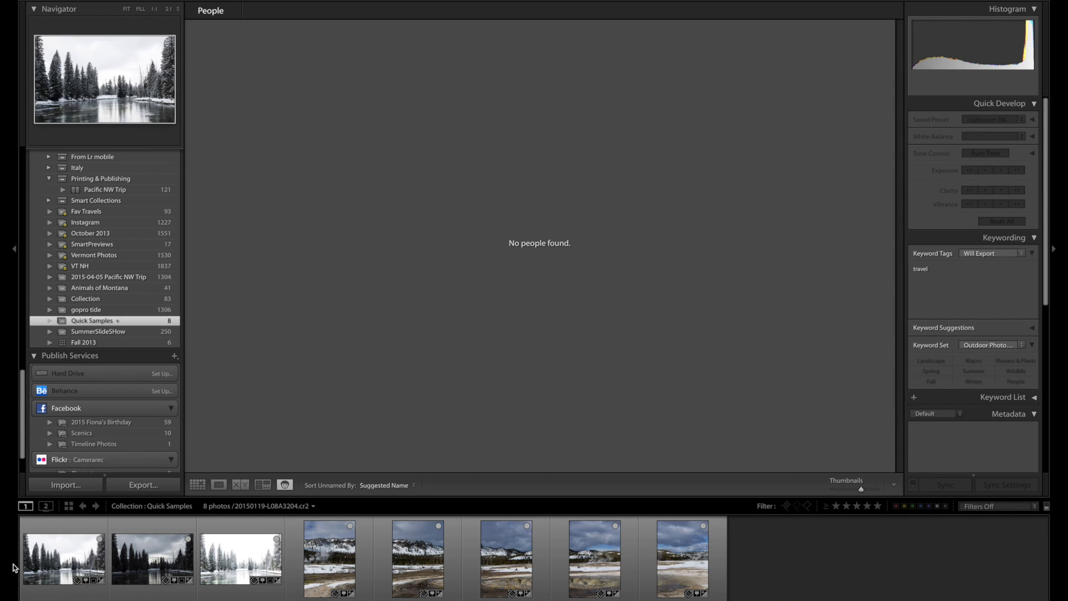
Select the five vertical snowy landscape photos in the filmstrip and start a Panorama photo merge with them.
click(301, 557)
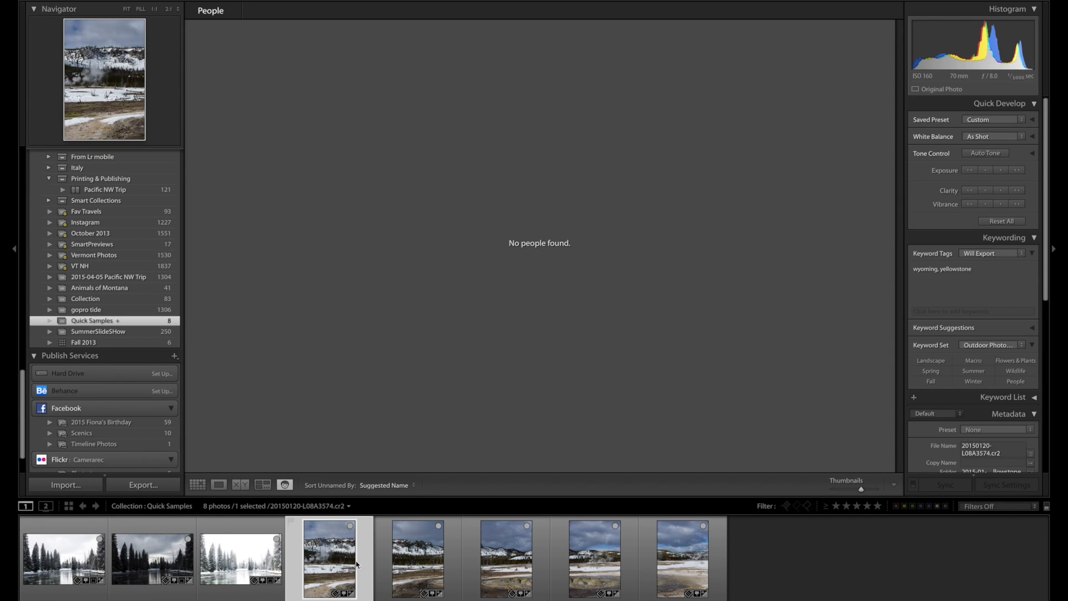
shift+click(683, 558)
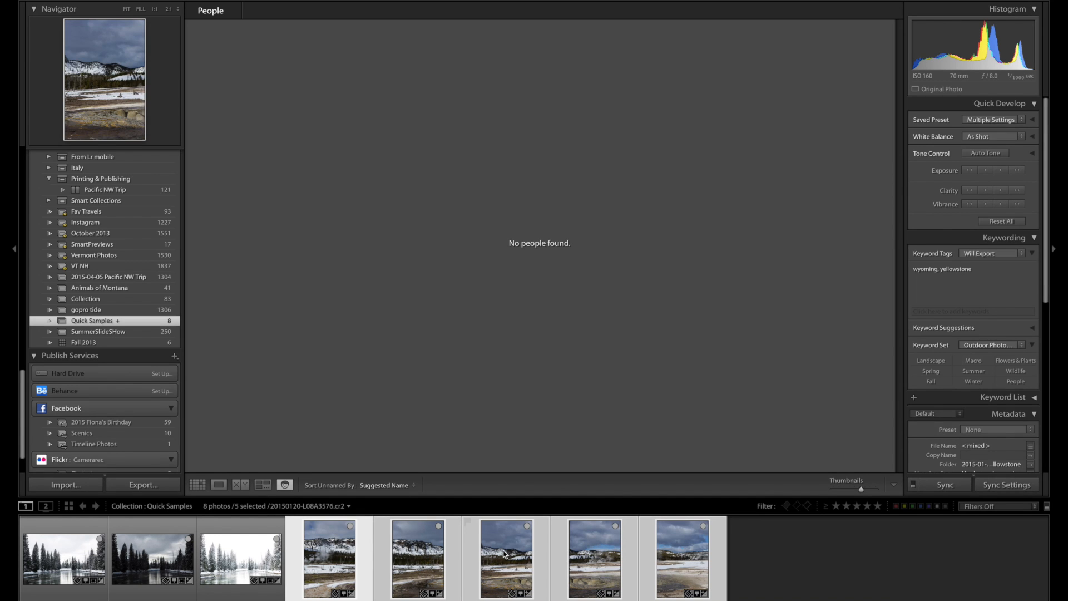
right_click(504, 554)
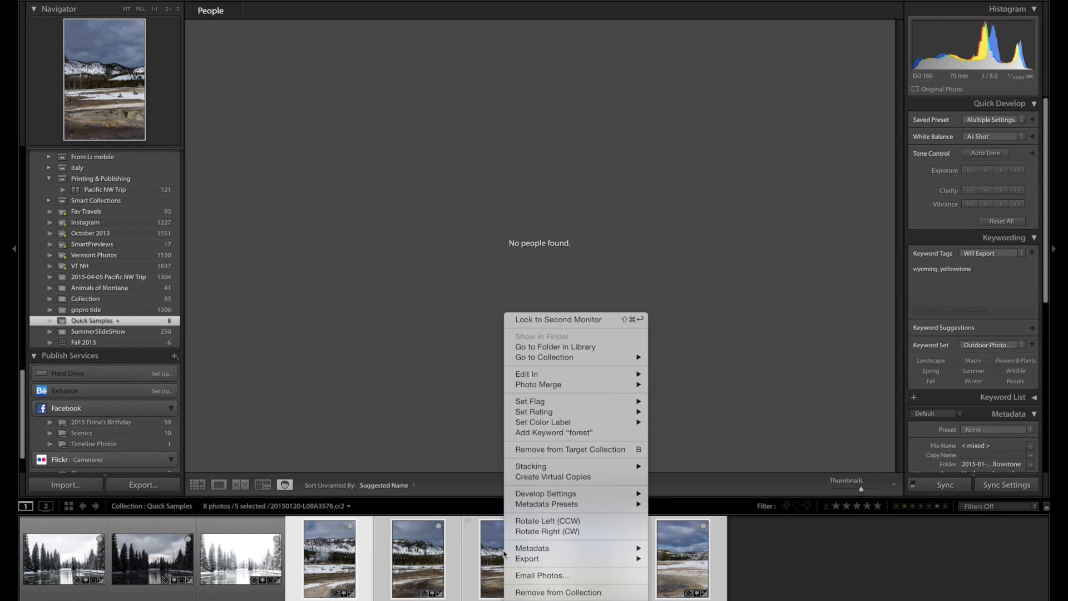
mouse_move(541, 380)
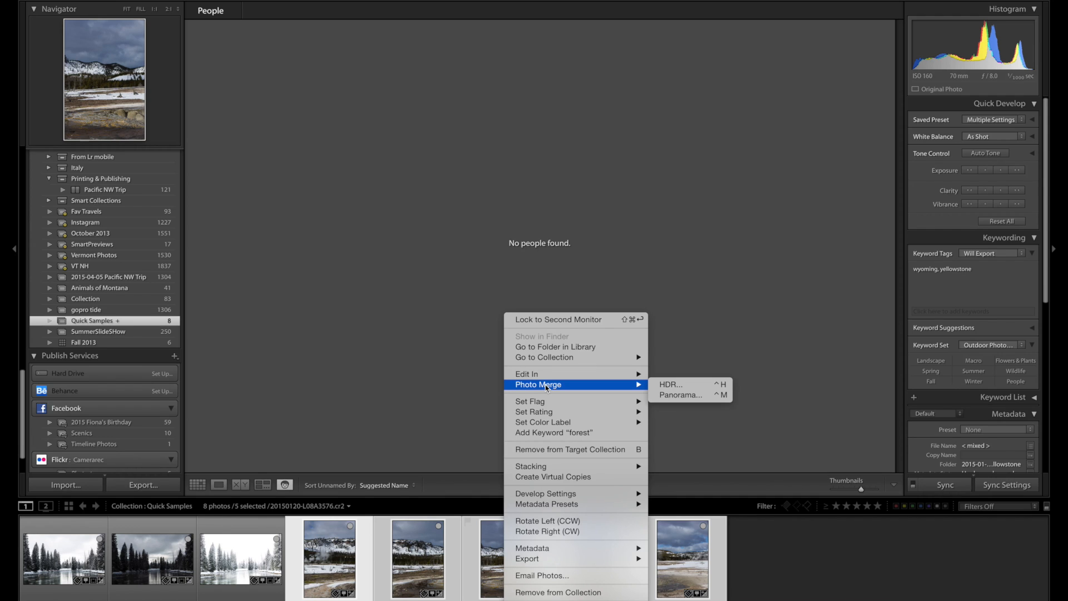
click(695, 395)
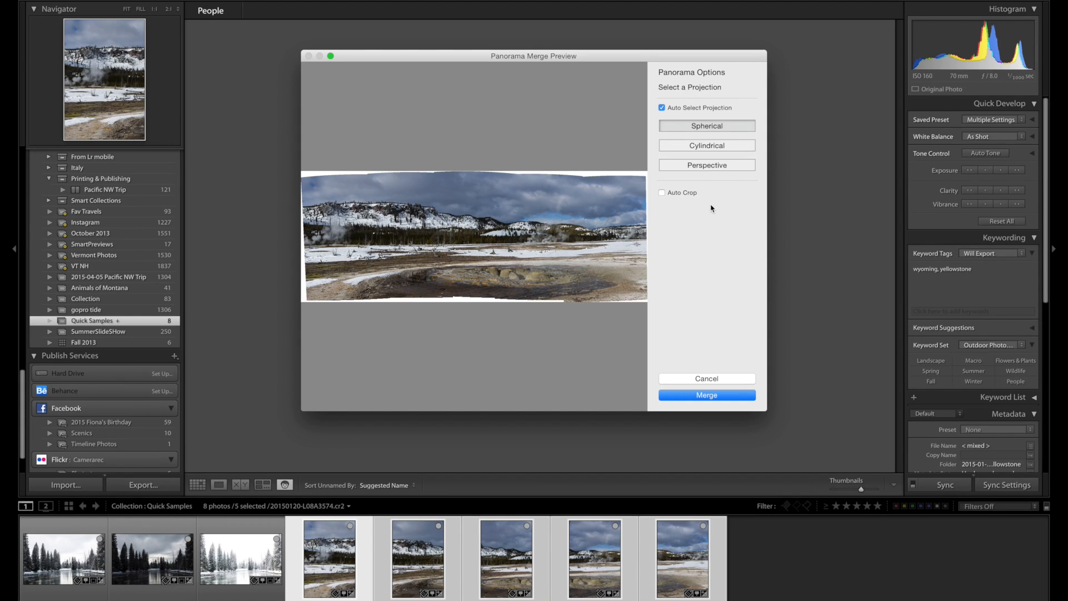
Compare the Cylindrical and Perspective projections, then merge the panorama with the Spherical projection and Auto Crop enabled.
click(706, 148)
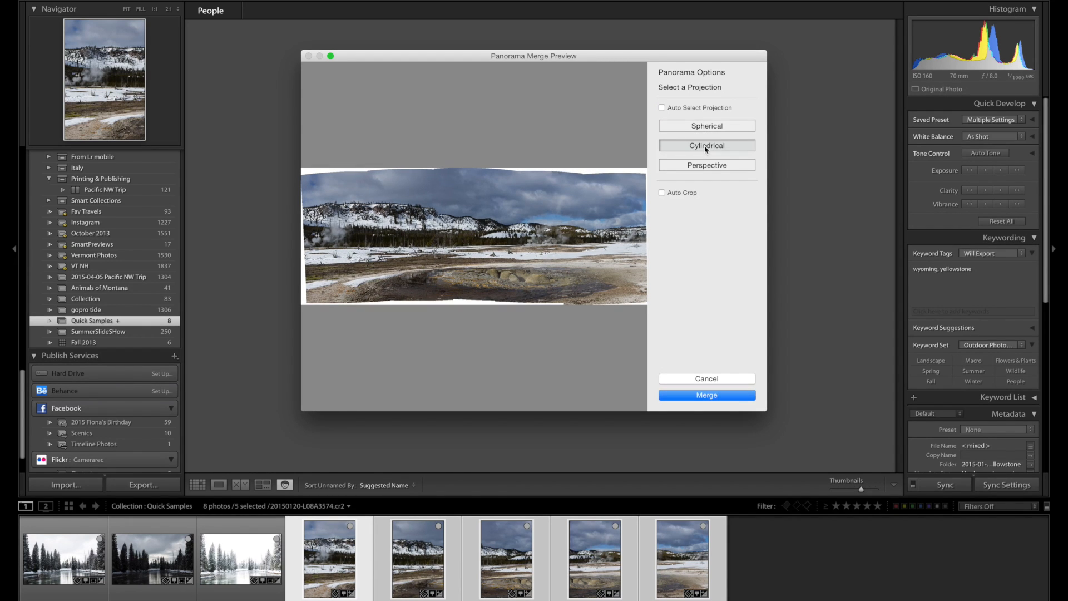
click(711, 164)
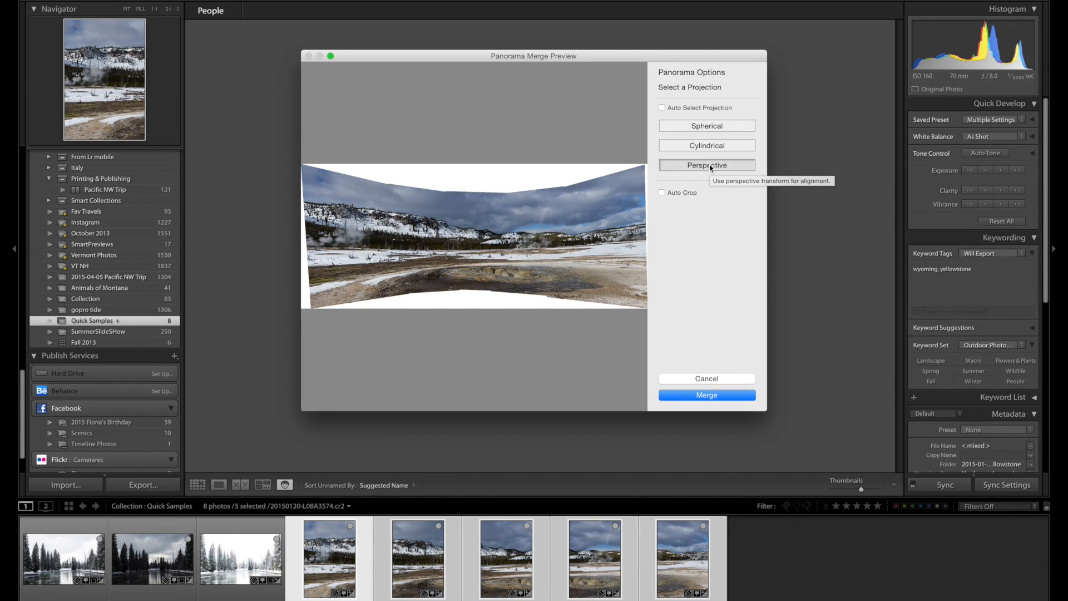
click(704, 127)
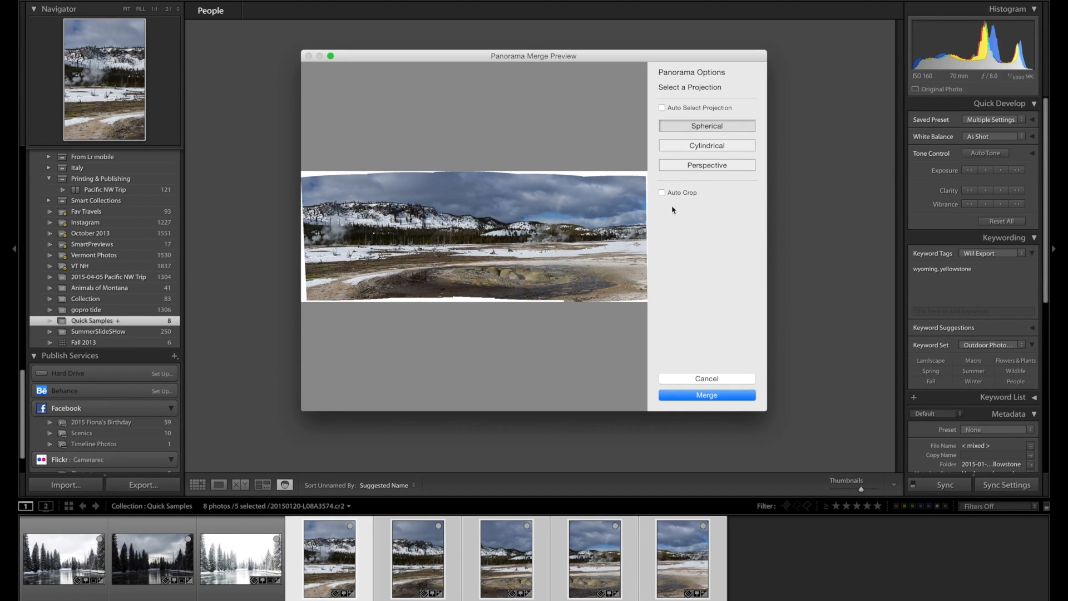
click(663, 194)
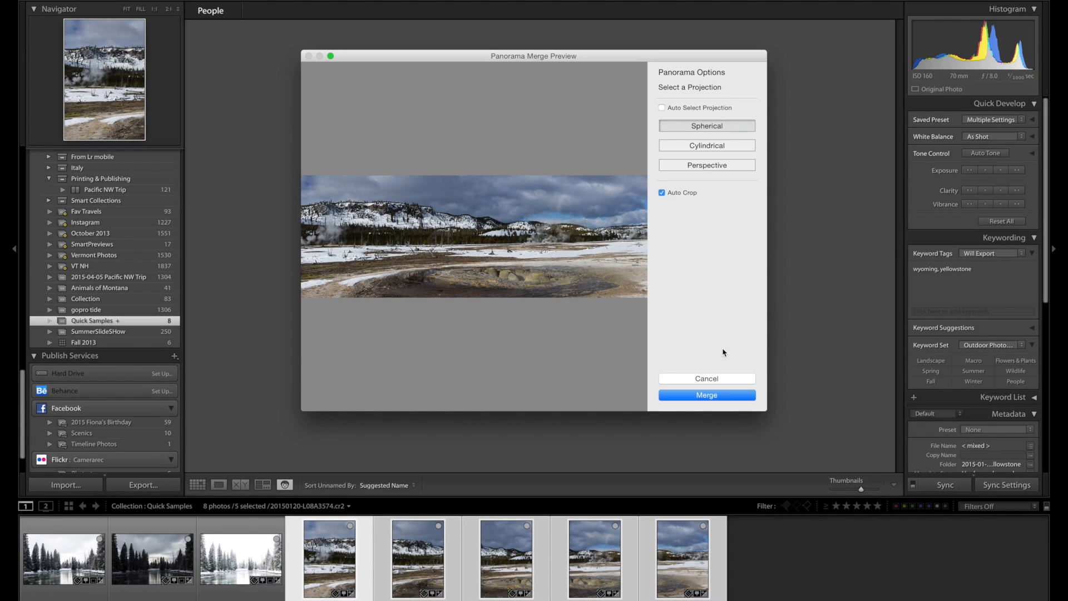
click(719, 397)
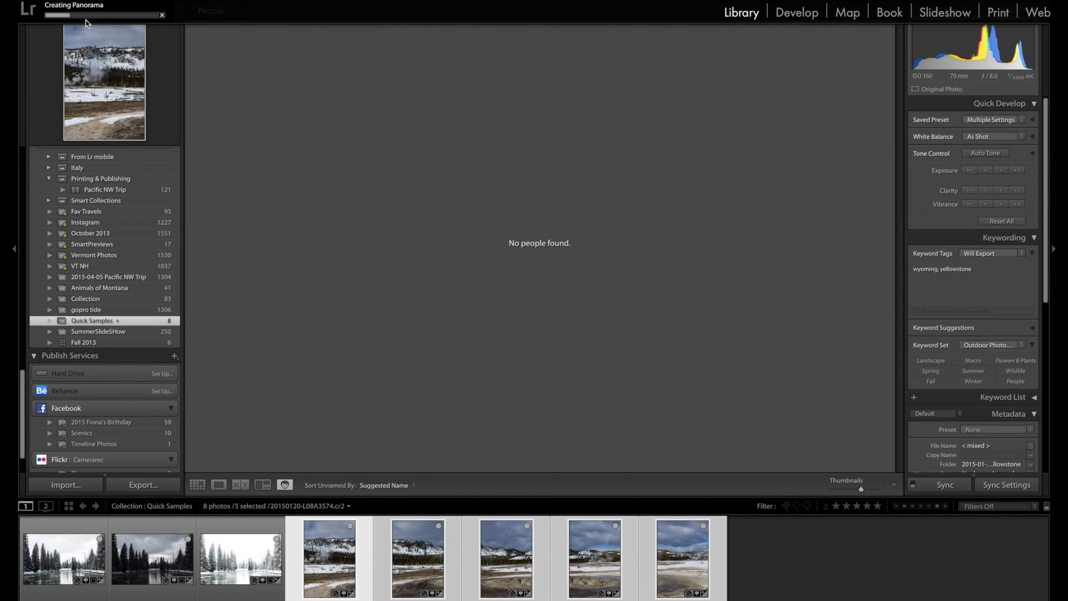
Open the merged panorama from the grid at full view and examine its dimensions, exposure and GPS metadata.
click(198, 485)
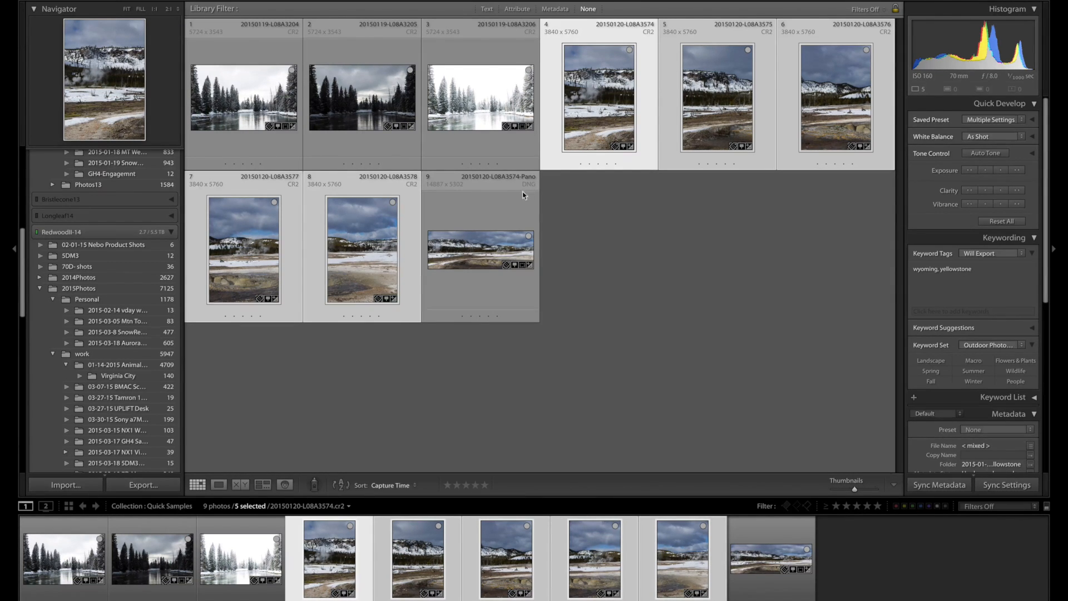
double_click(483, 245)
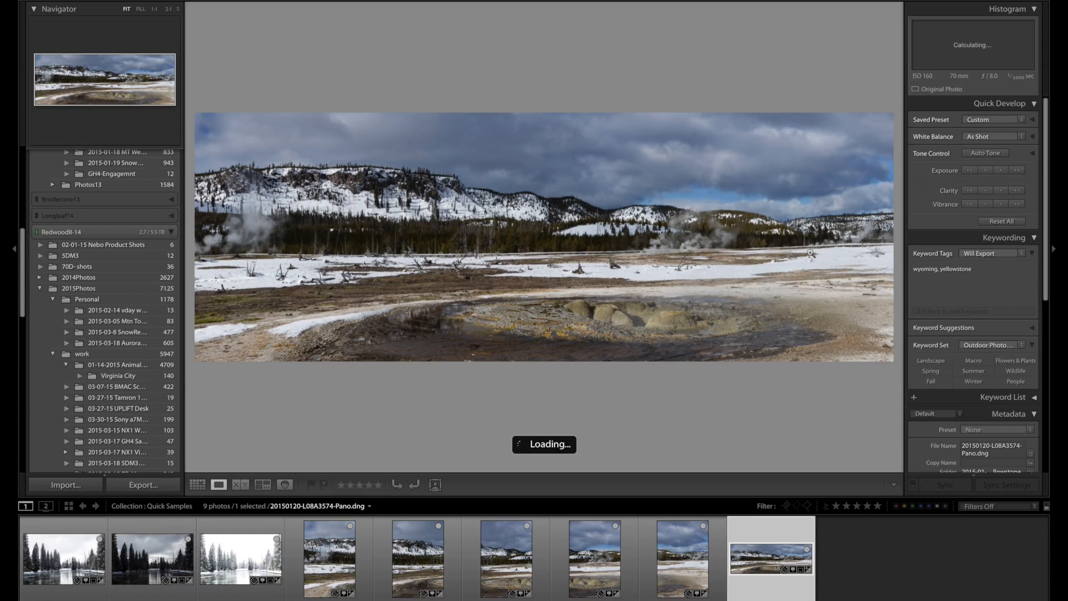
scroll(940, 286, down, 6)
scroll(940, 290, down, 2)
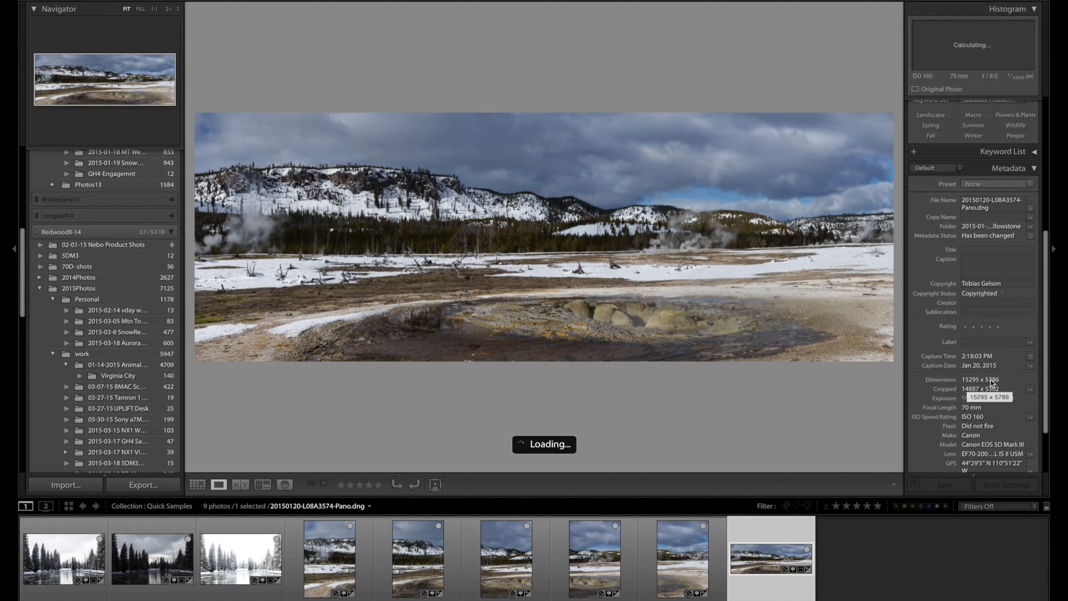
scroll(980, 383, down, 1)
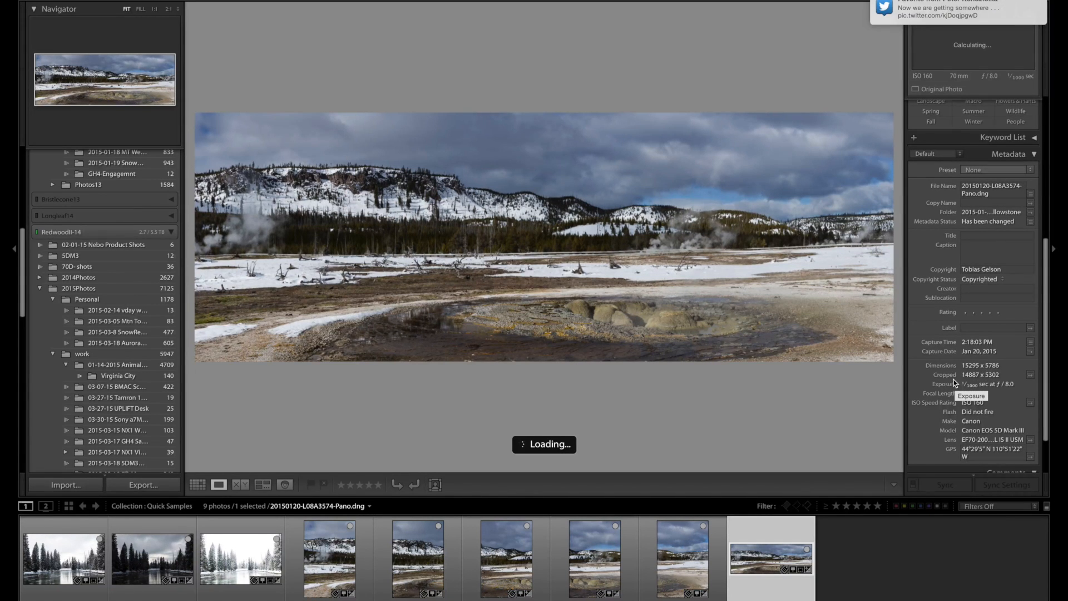
scroll(960, 396, down, 3)
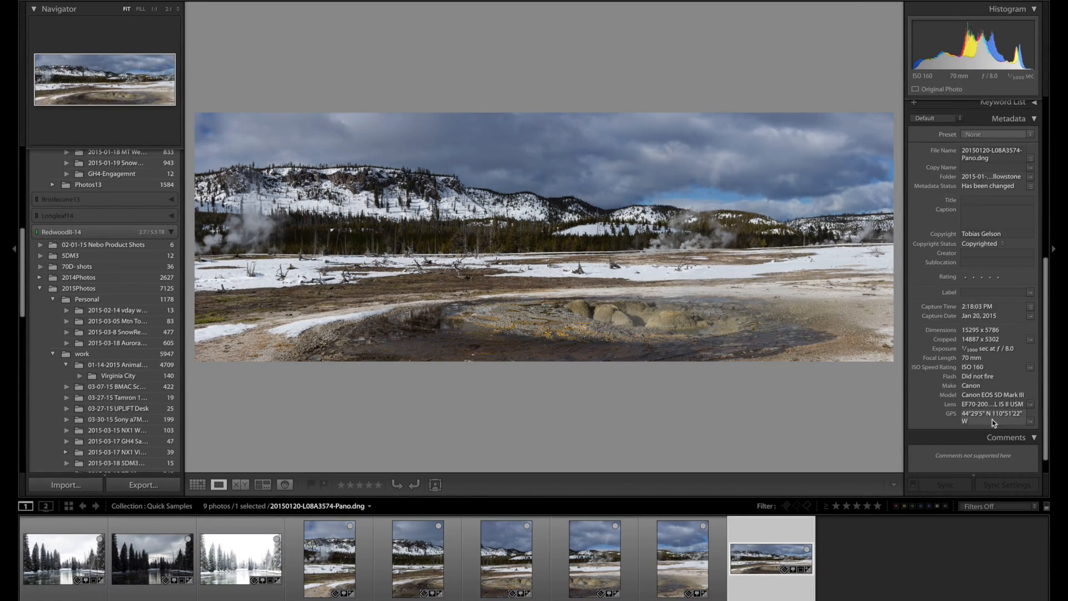
scroll(961, 413, up, 10)
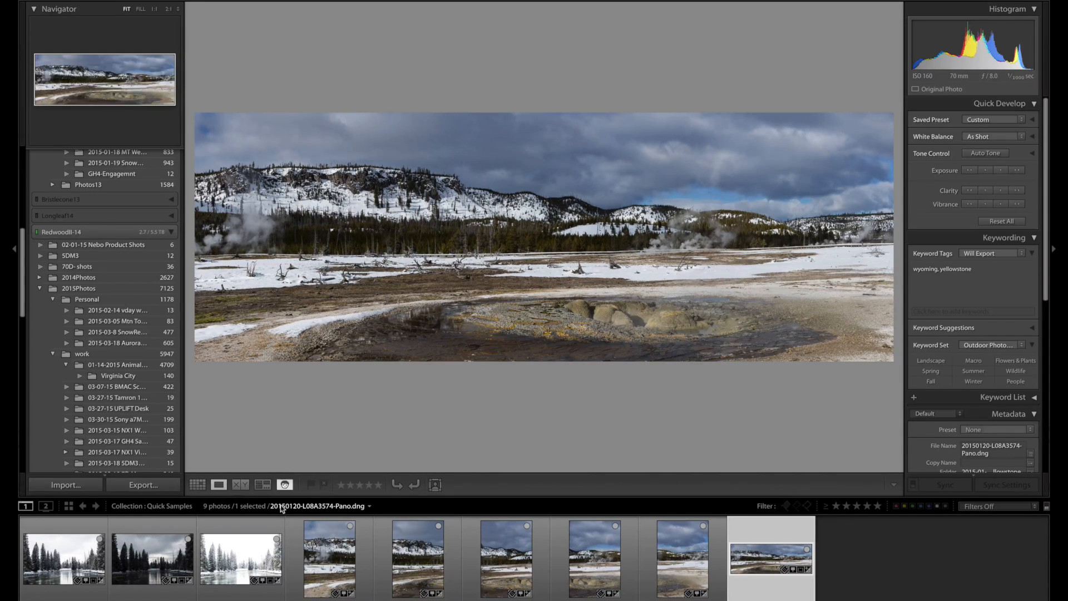
View the three bracketed snowy river exposures one after another.
click(245, 566)
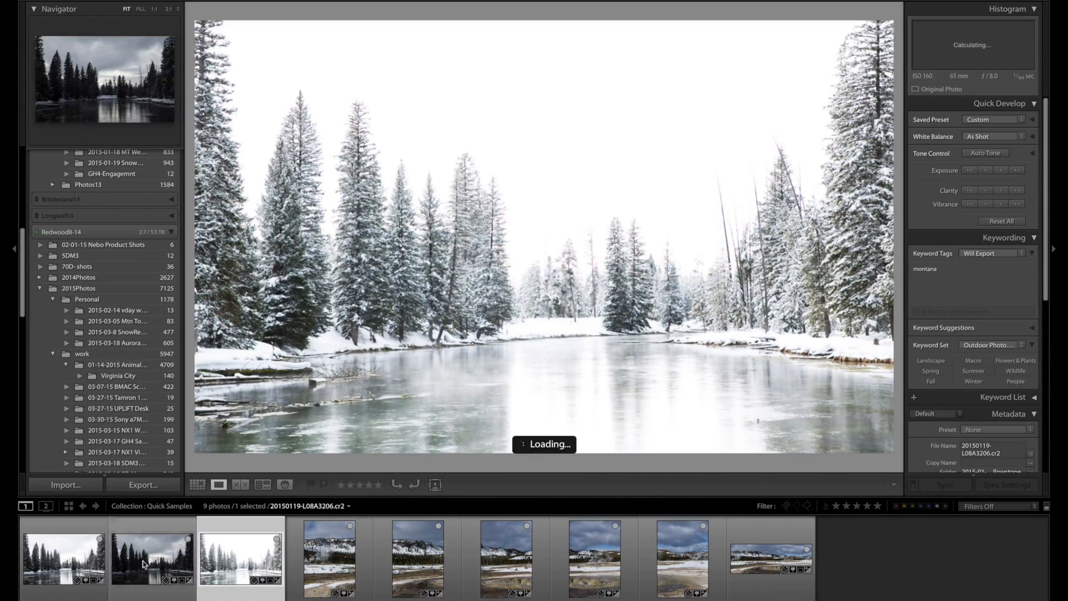
click(63, 566)
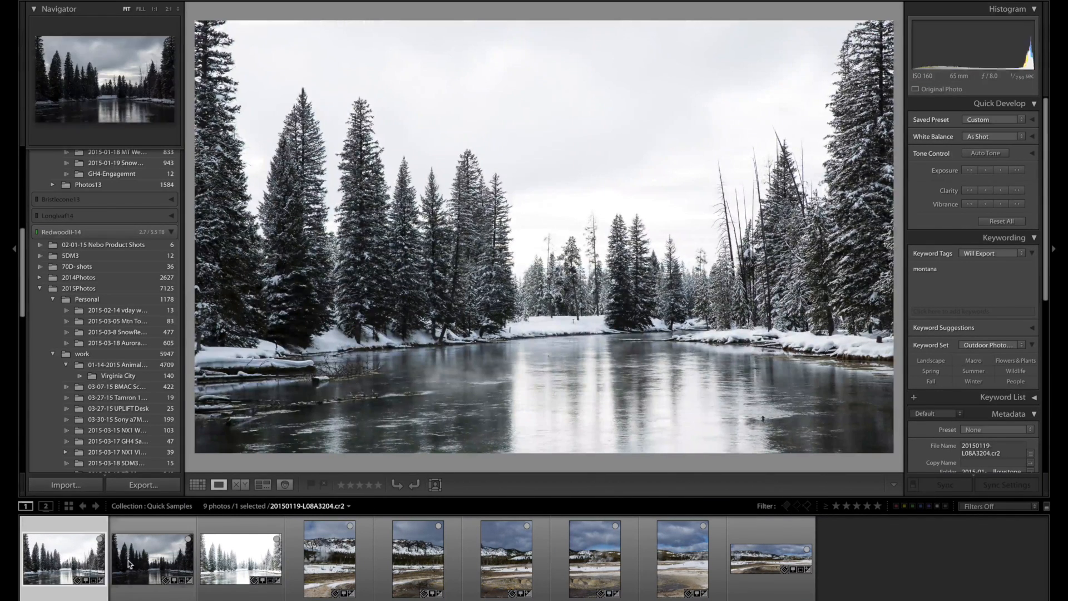
click(156, 564)
key(Right)
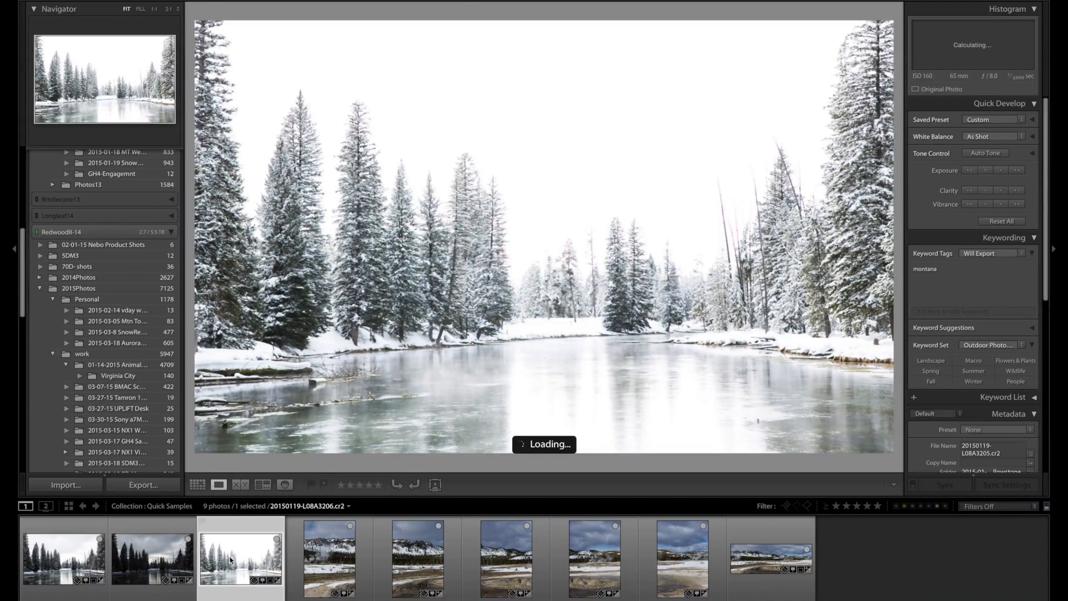
Select the three snowy river exposures in the filmstrip and start an HDR photo merge with them.
click(67, 566)
shift+click(244, 558)
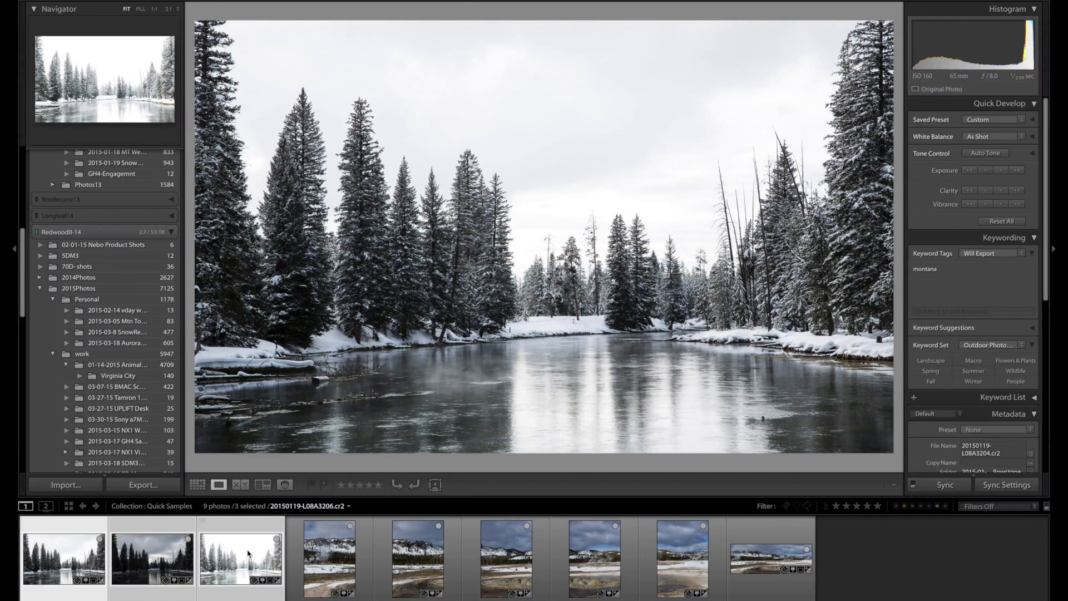
click(162, 559)
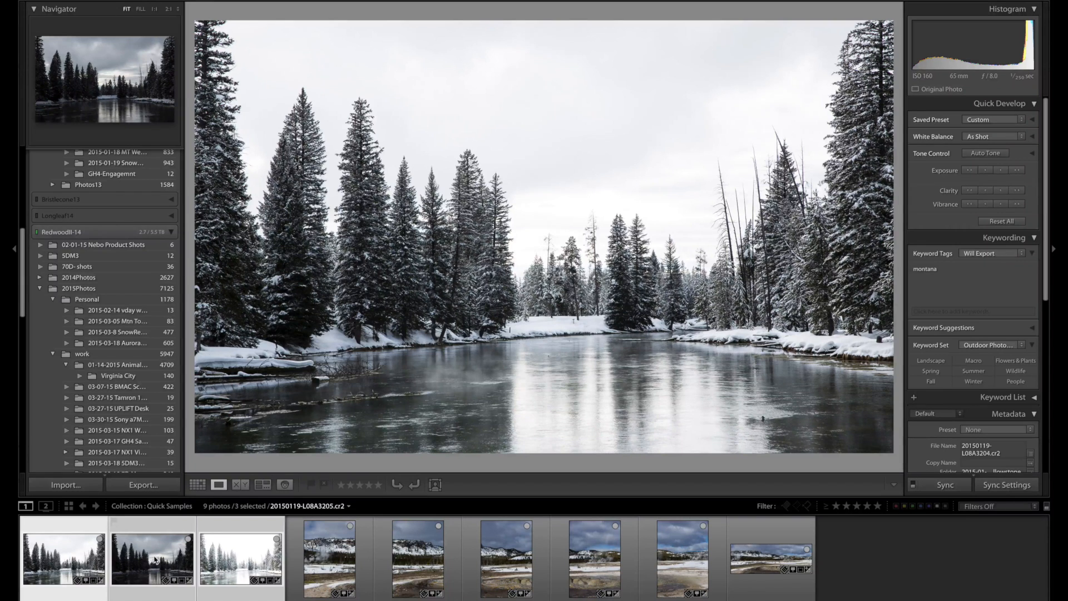
right_click(156, 560)
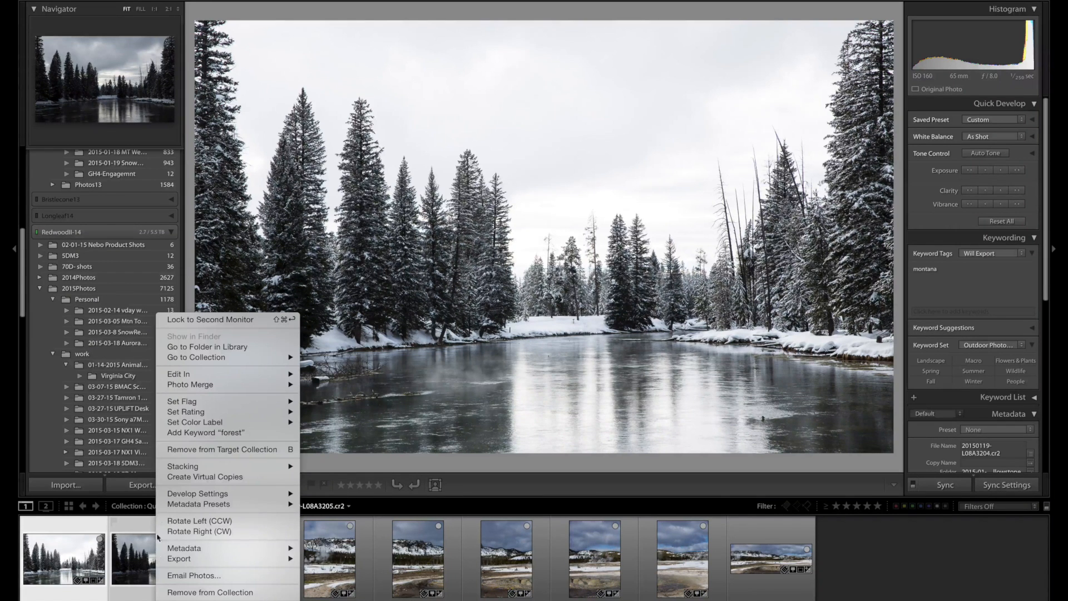
mouse_move(226, 384)
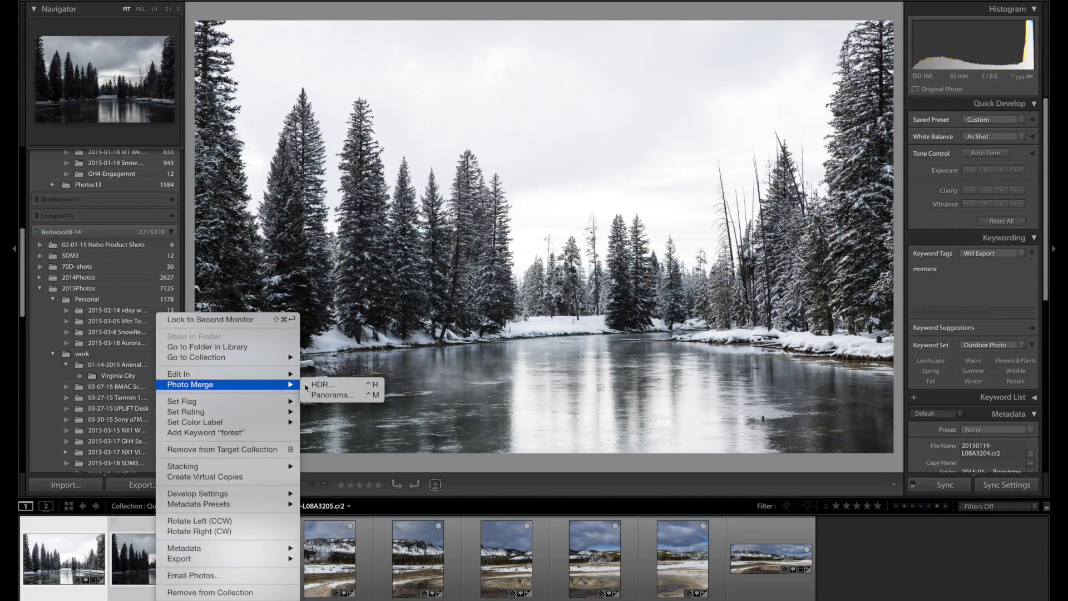
click(331, 386)
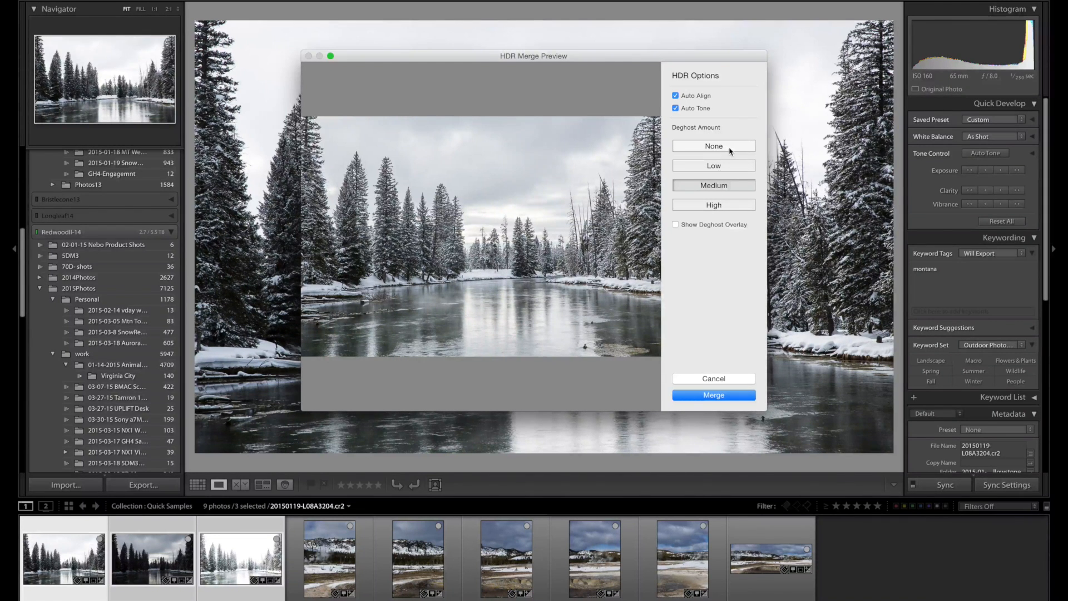
Show the deghost overlay, set Deghost Amount to None and inspect the duck on the water up close.
click(695, 227)
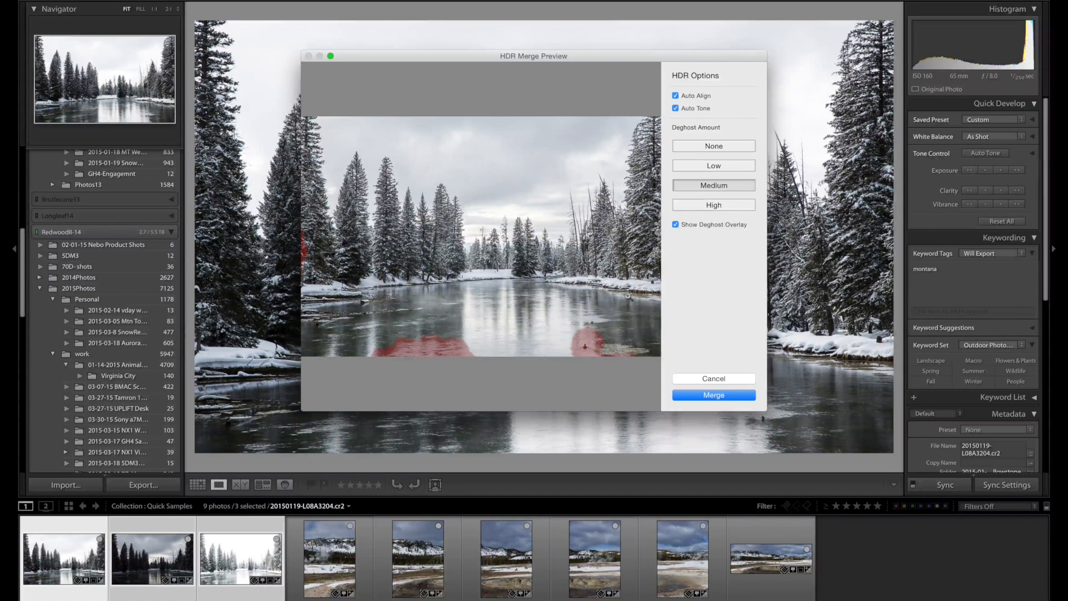
click(717, 149)
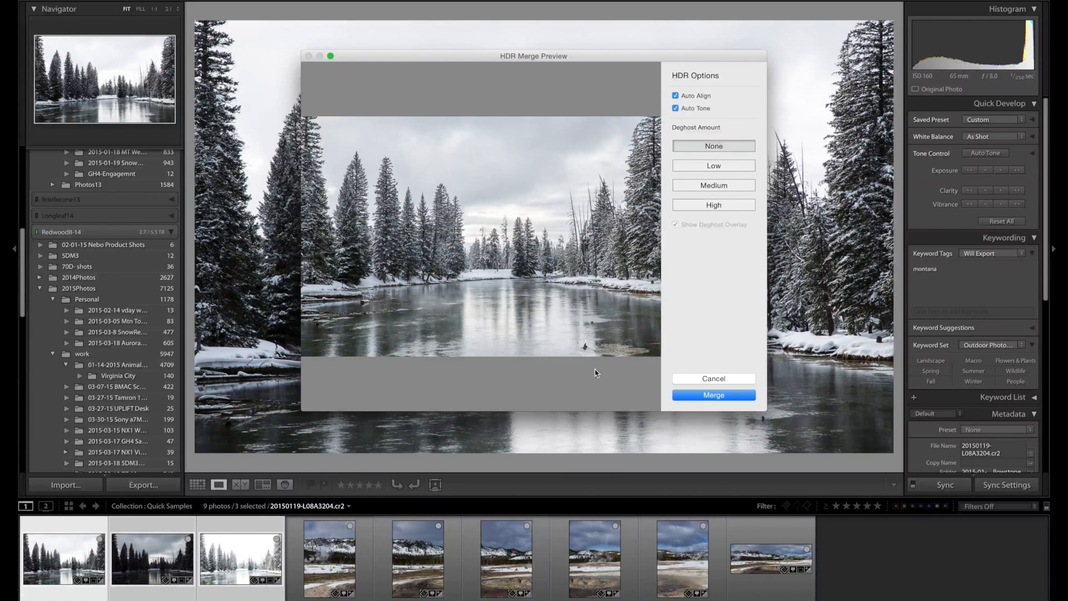
click(579, 354)
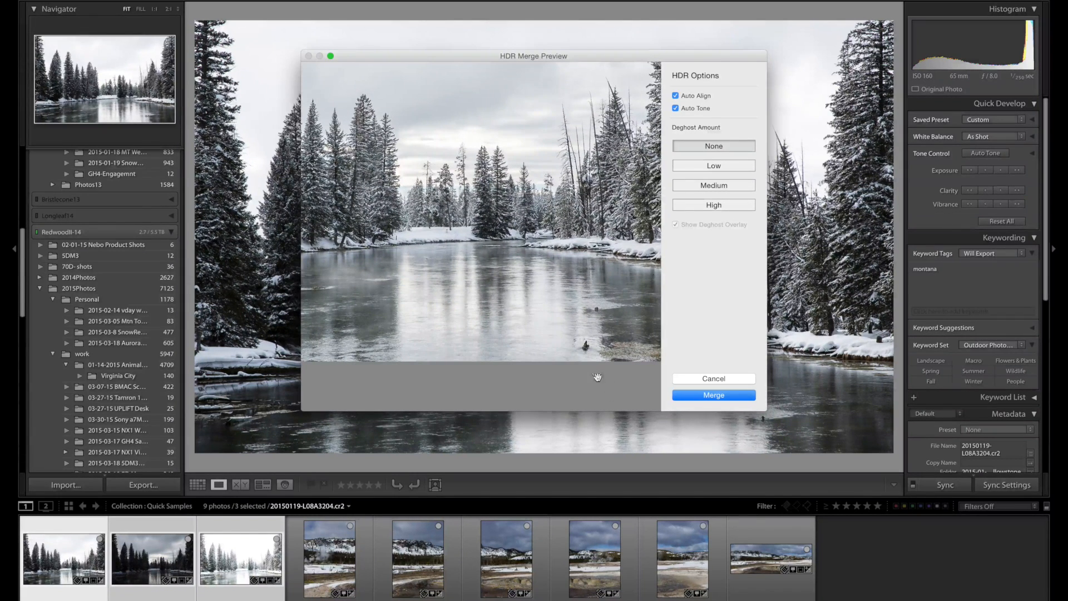
click(585, 348)
click(586, 348)
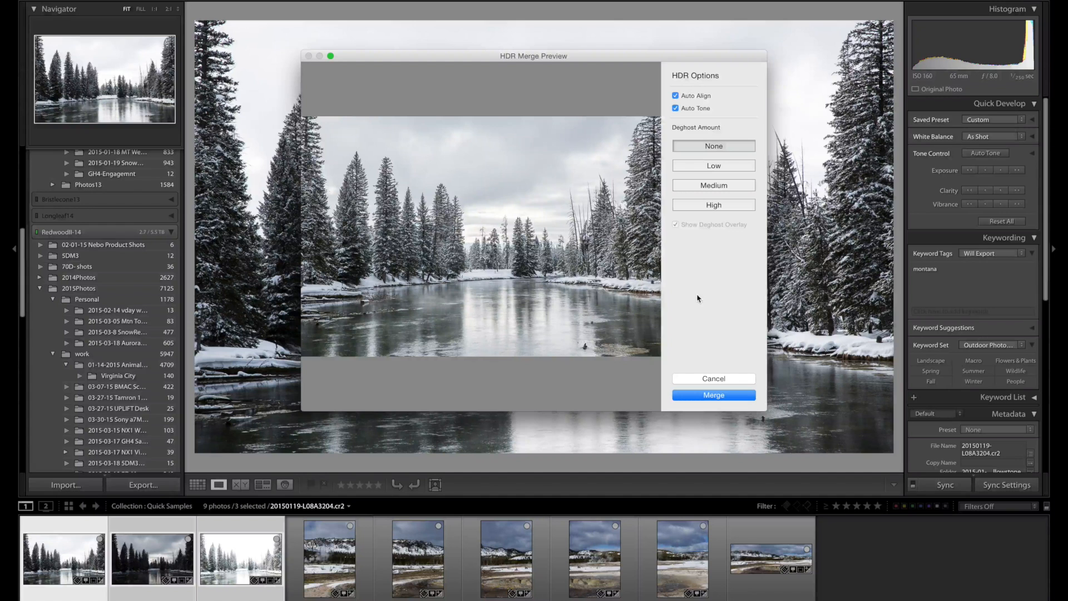
Merge the HDR with Deghost Amount set to Medium and display the merged photo.
click(727, 189)
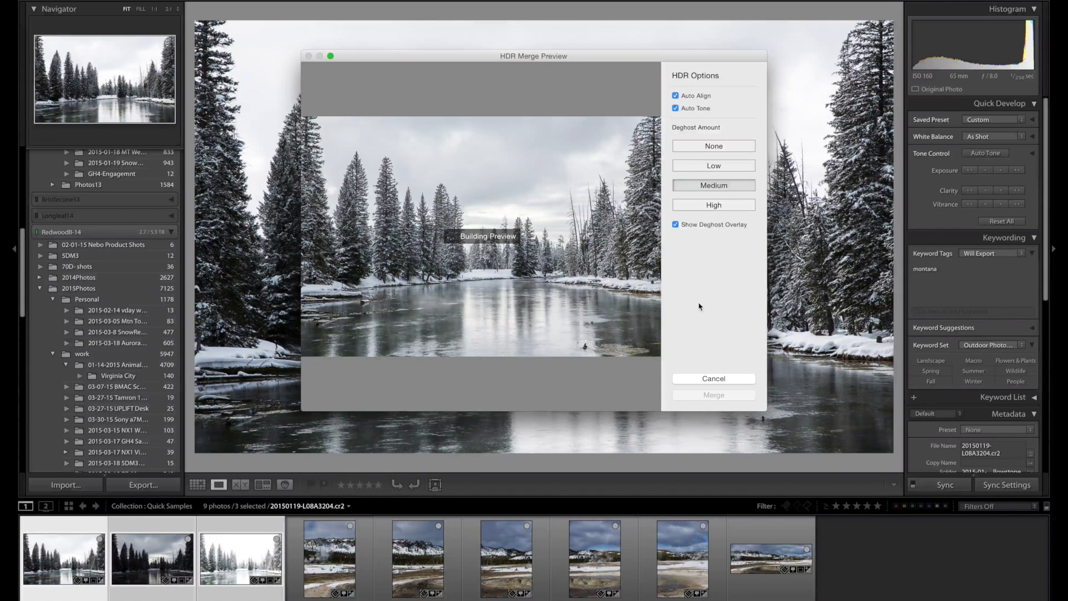
click(715, 395)
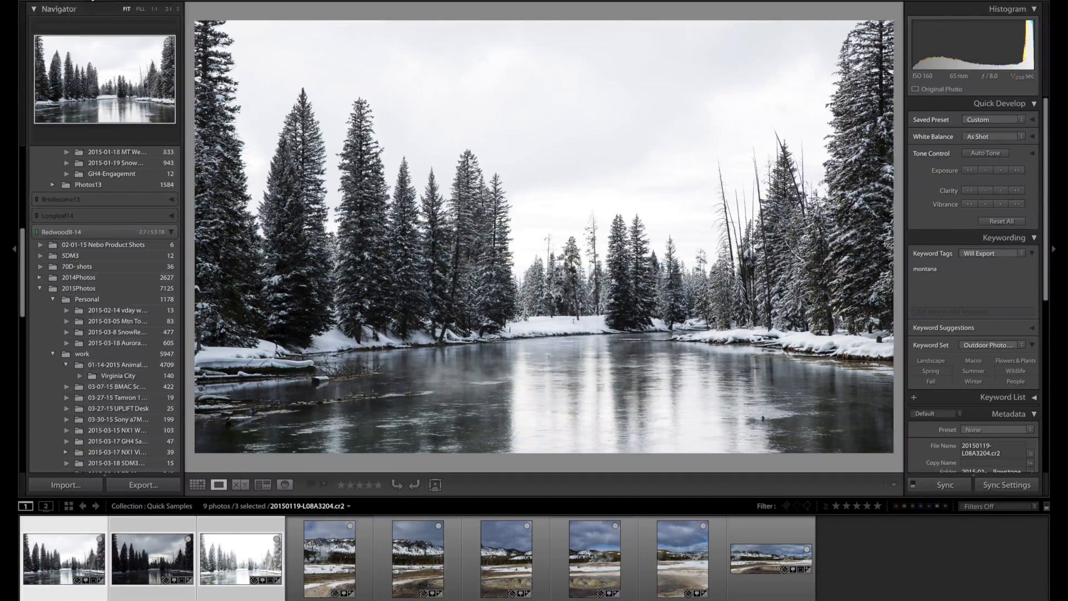
mouse_move(95, 5)
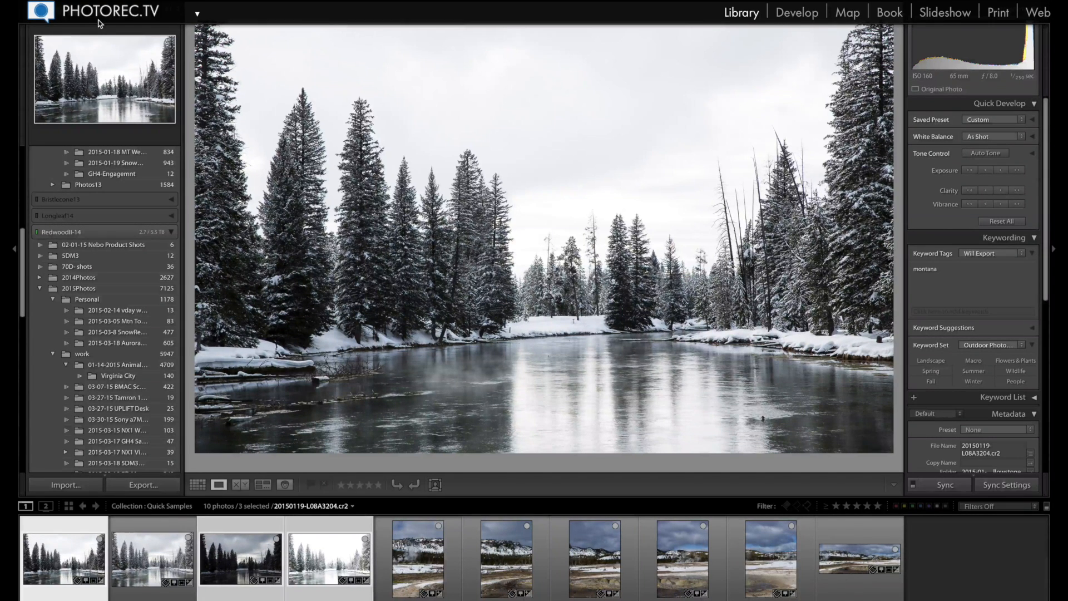
click(156, 552)
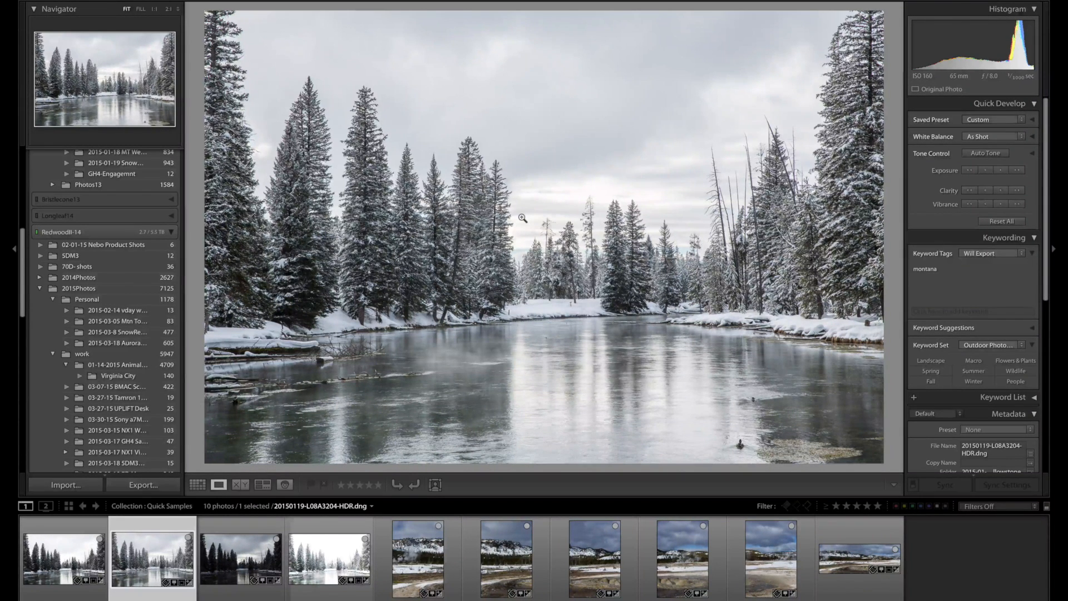
Open the merged HDR photo in the Develop module and hide the module picker.
mouse_move(800, 10)
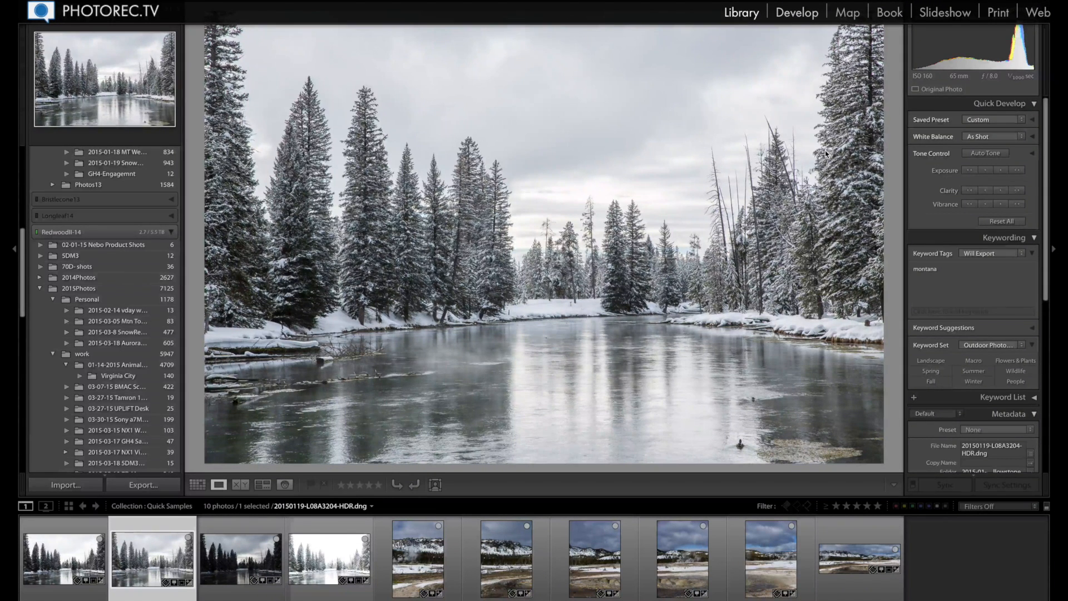
key(d)
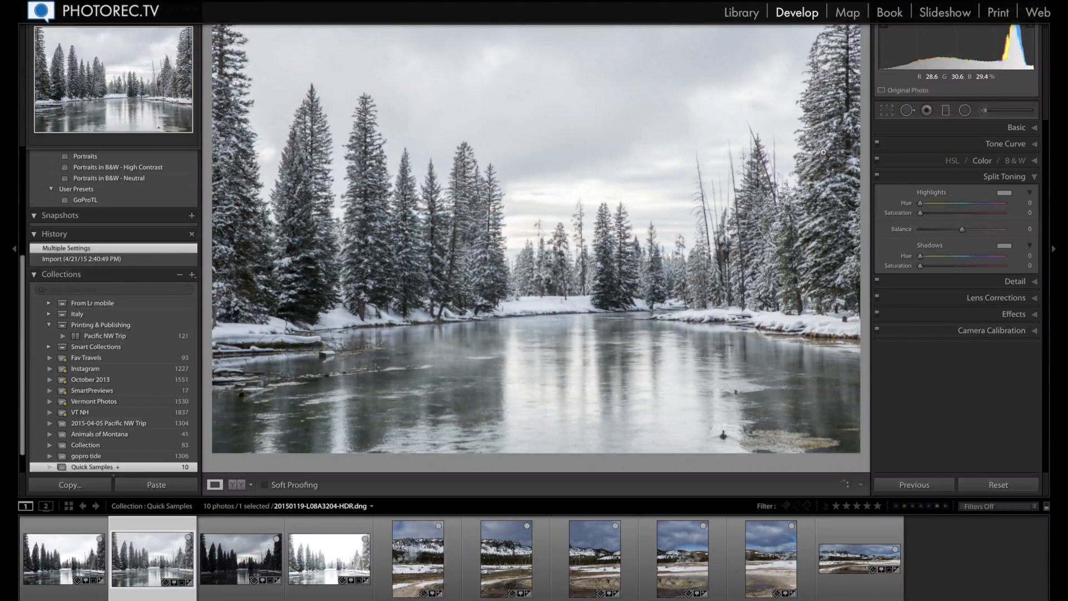
key(F5)
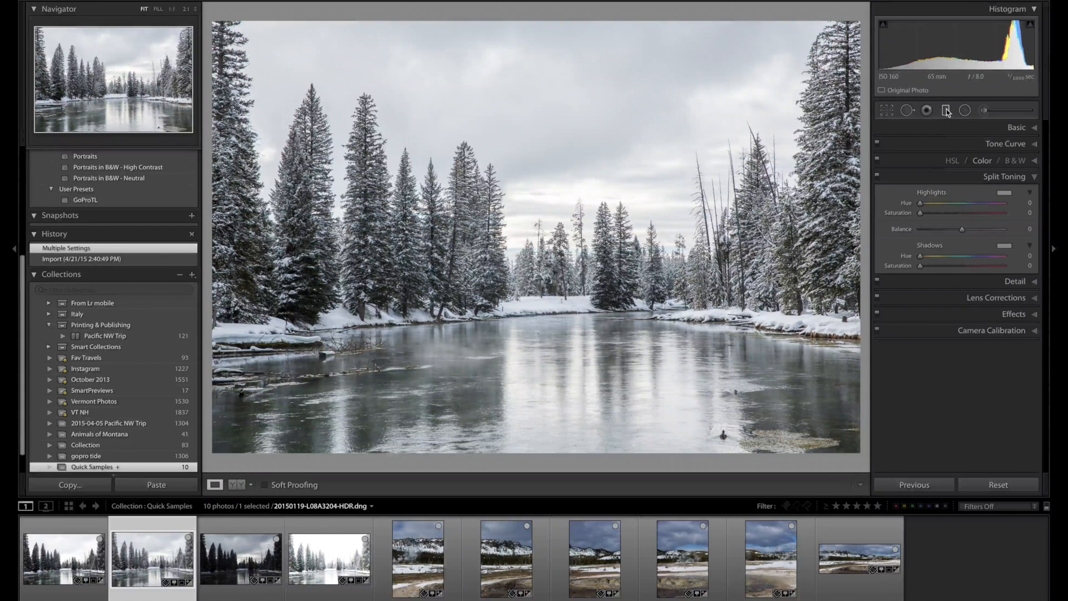
Add a Graduated Filter with the Exposure effect at -0.98, from the top edge of the sky down to the far shoreline.
click(947, 110)
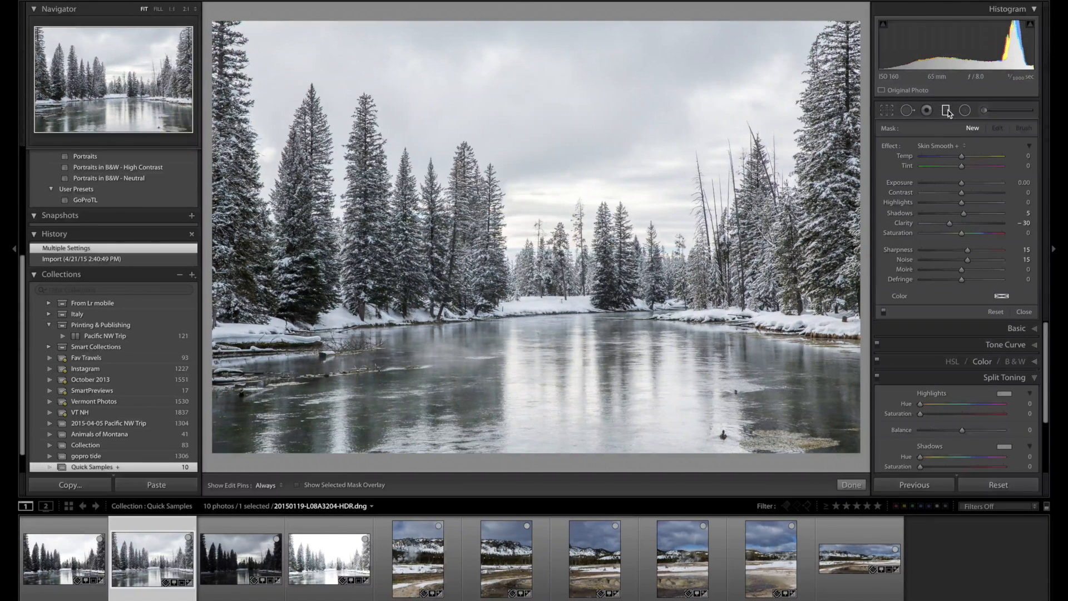
click(951, 146)
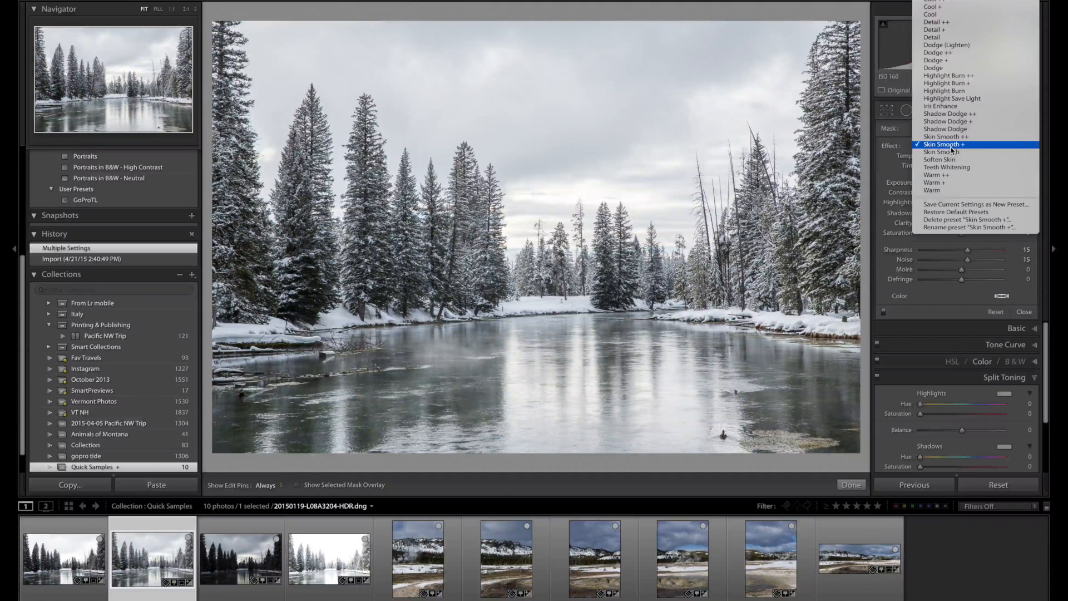
scroll(952, 149, up, 5)
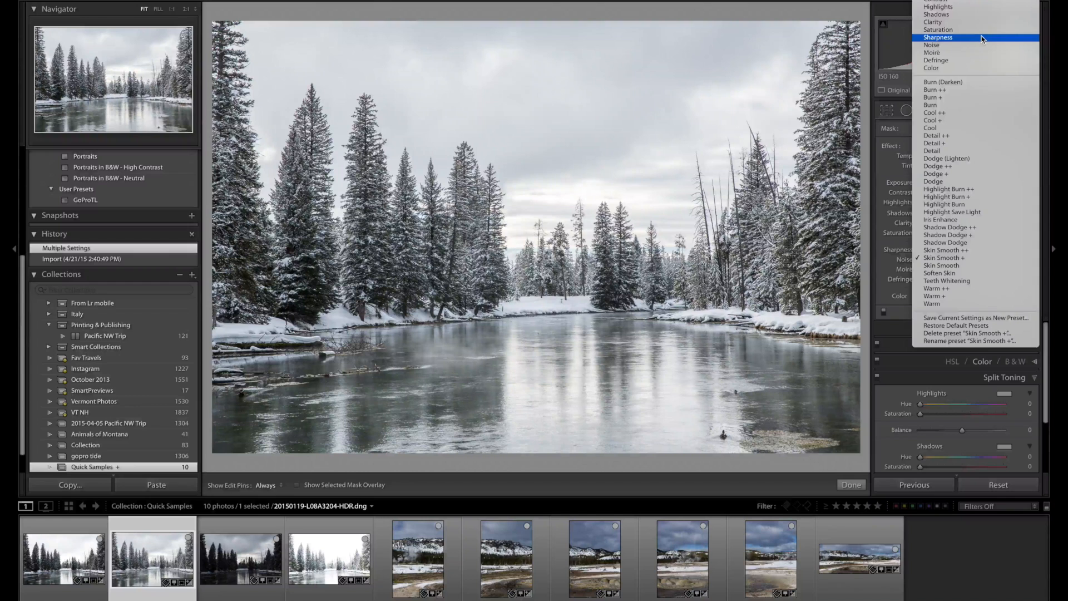
click(978, 3)
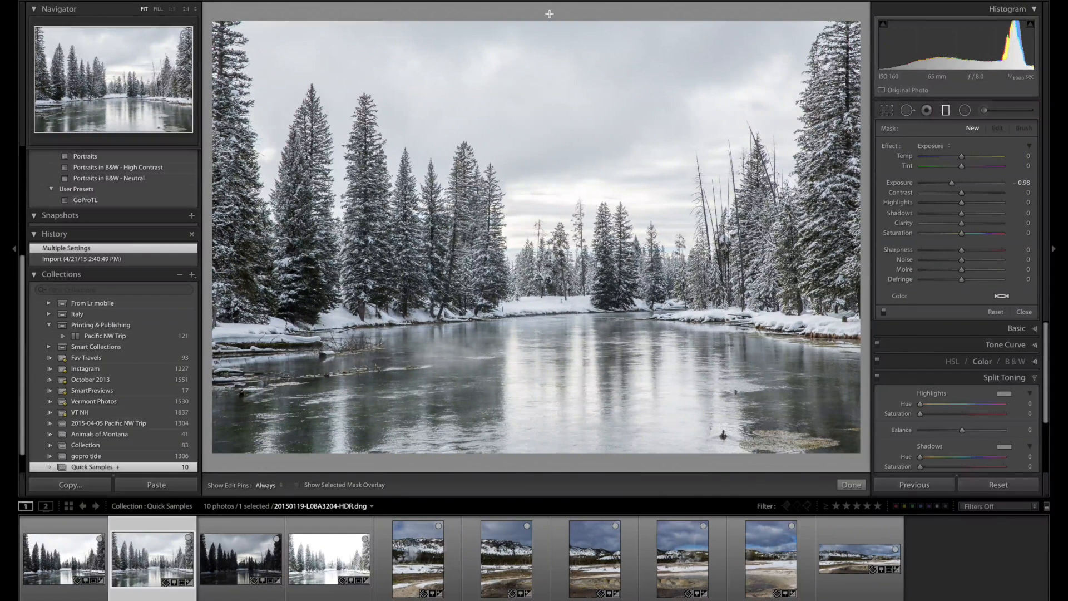
drag(550, 14, 551, 316)
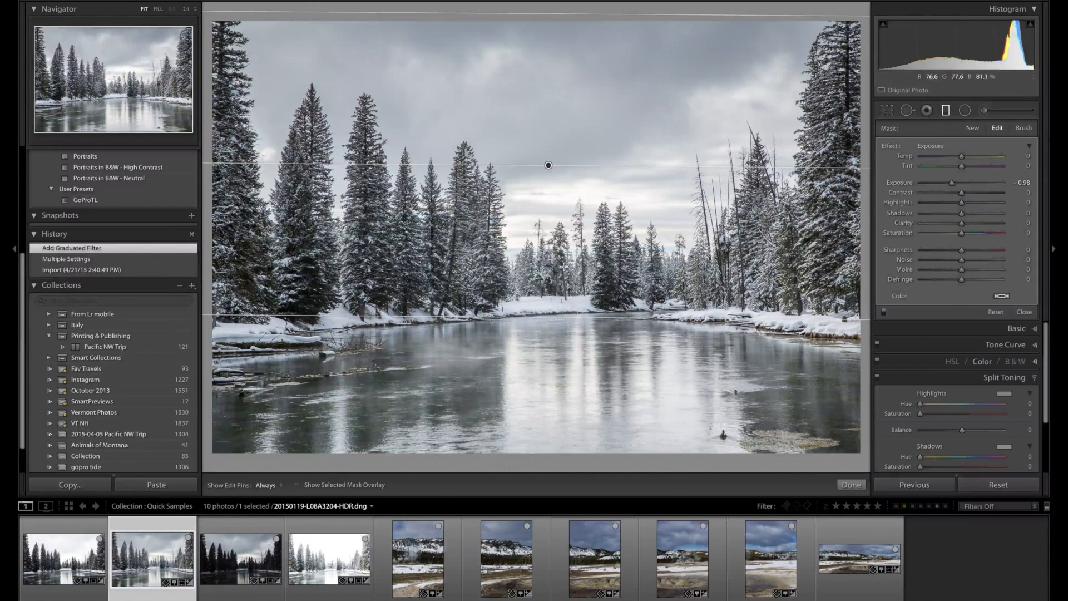
Move the graduated filter down so its centre sits at the distant treeline and set its Exposure to -3.14.
drag(549, 166, 562, 232)
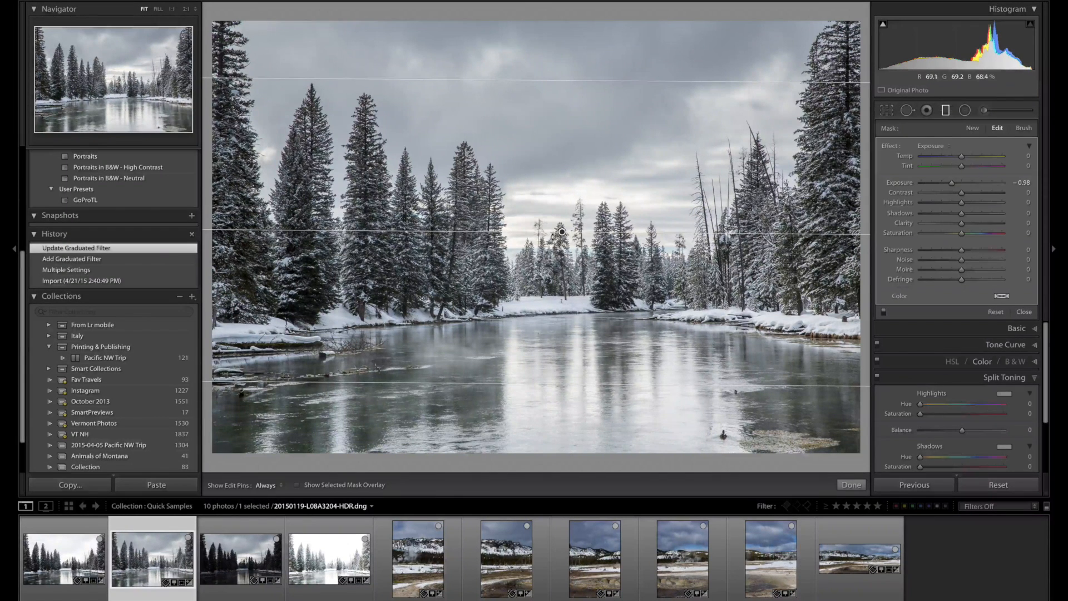
drag(952, 182, 930, 185)
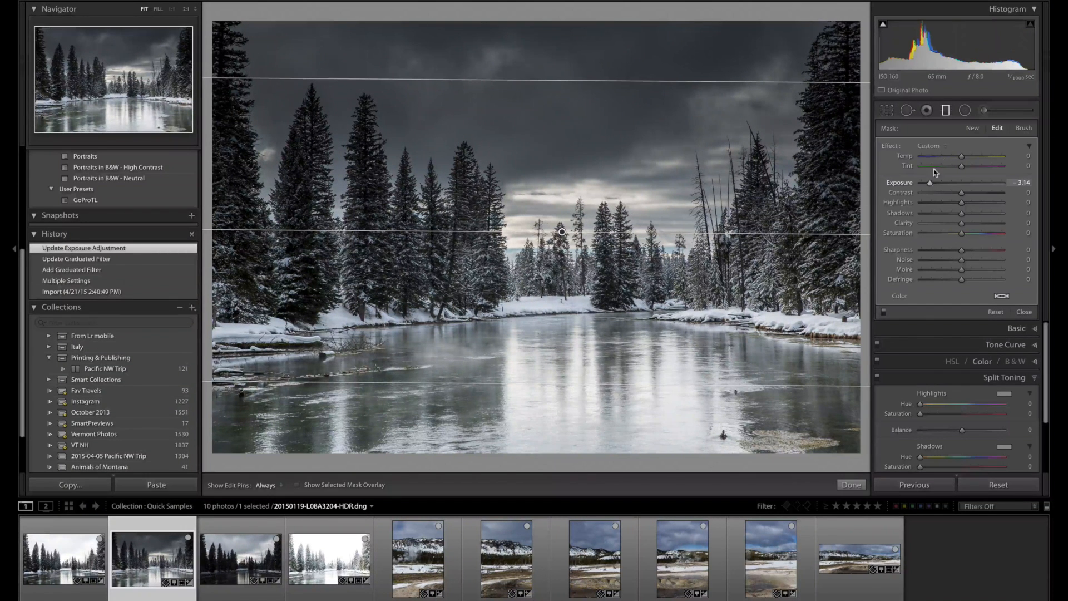
Switch the graduated filter's mask to Brush mode and show the selected mask overlay.
click(1026, 129)
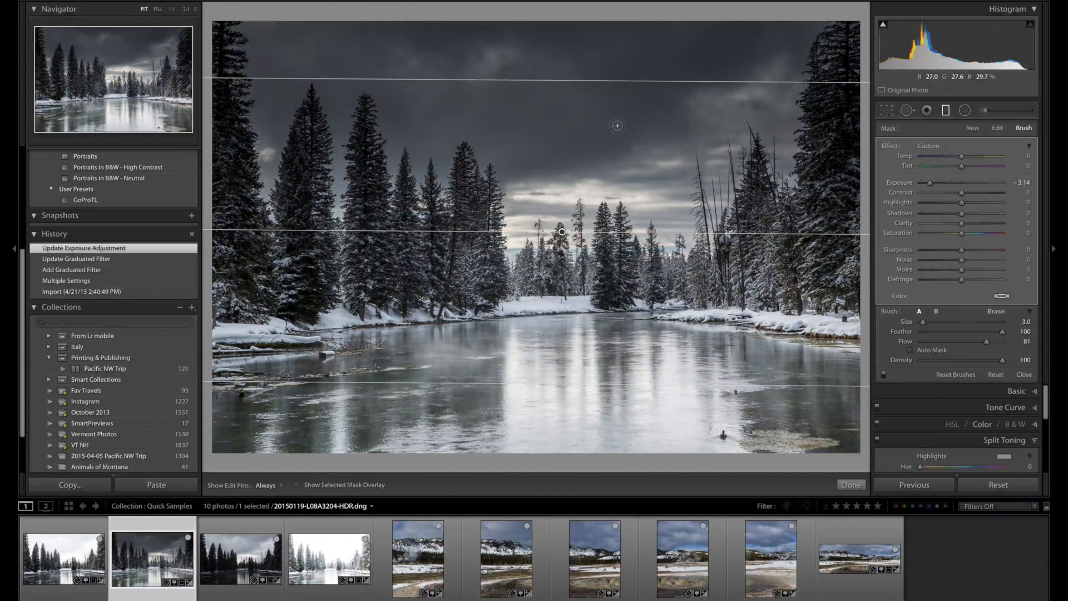
click(298, 485)
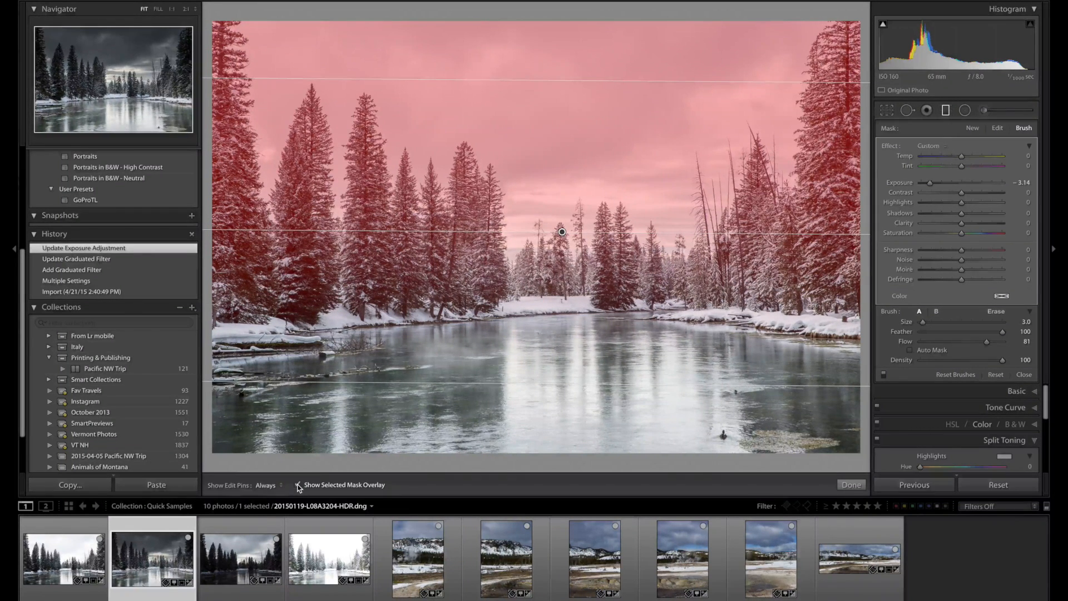
click(299, 486)
key(o)
key(h)
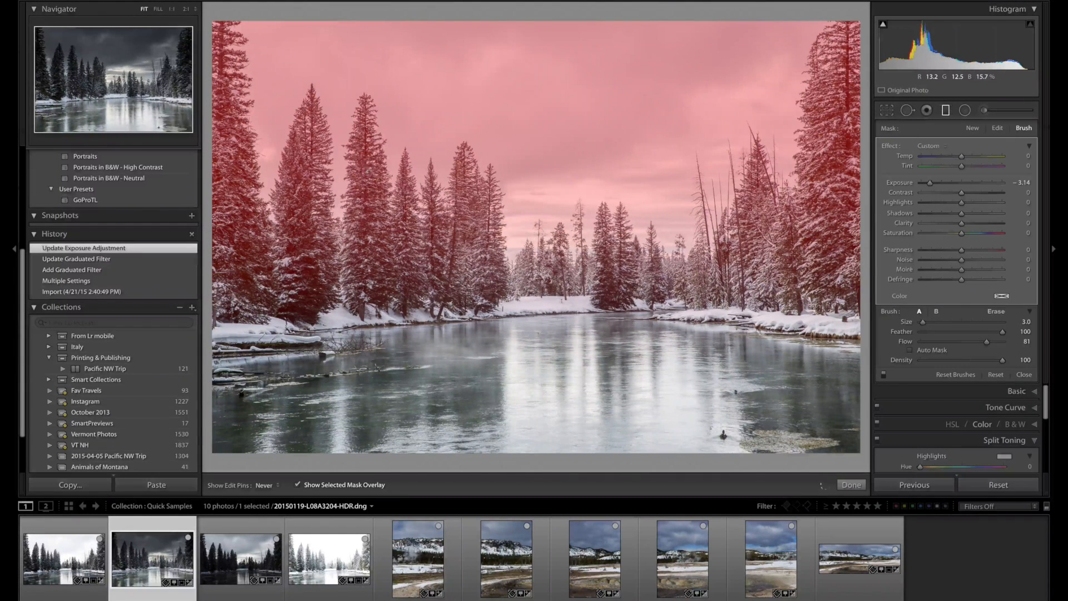
Erase the graduated filter's mask from the tall tree right of the large left-hand pair, enlarging the Erase brush to size 8.0.
click(995, 312)
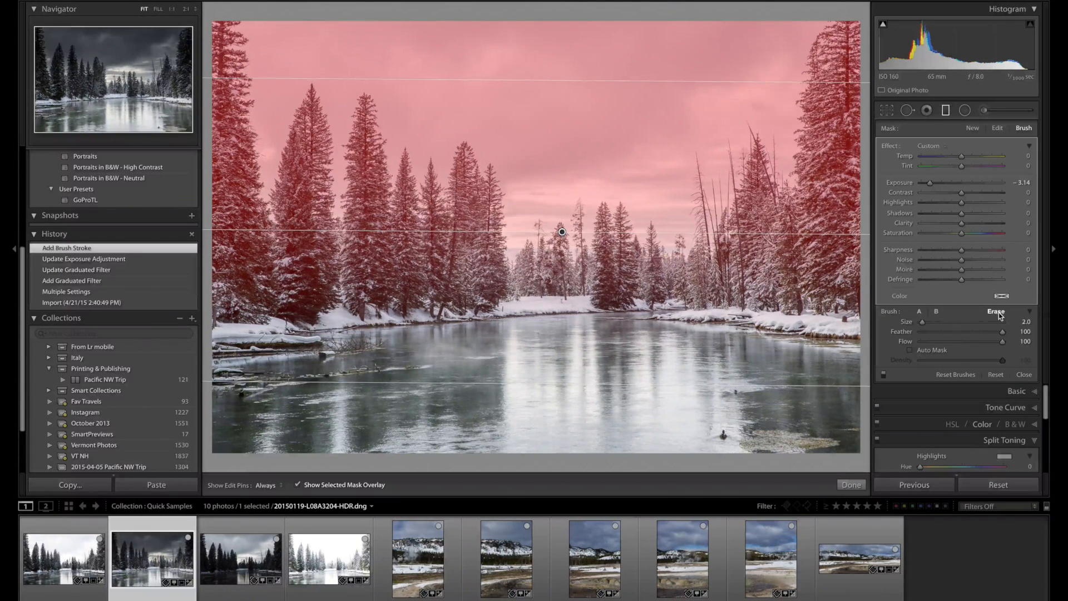
key(h)
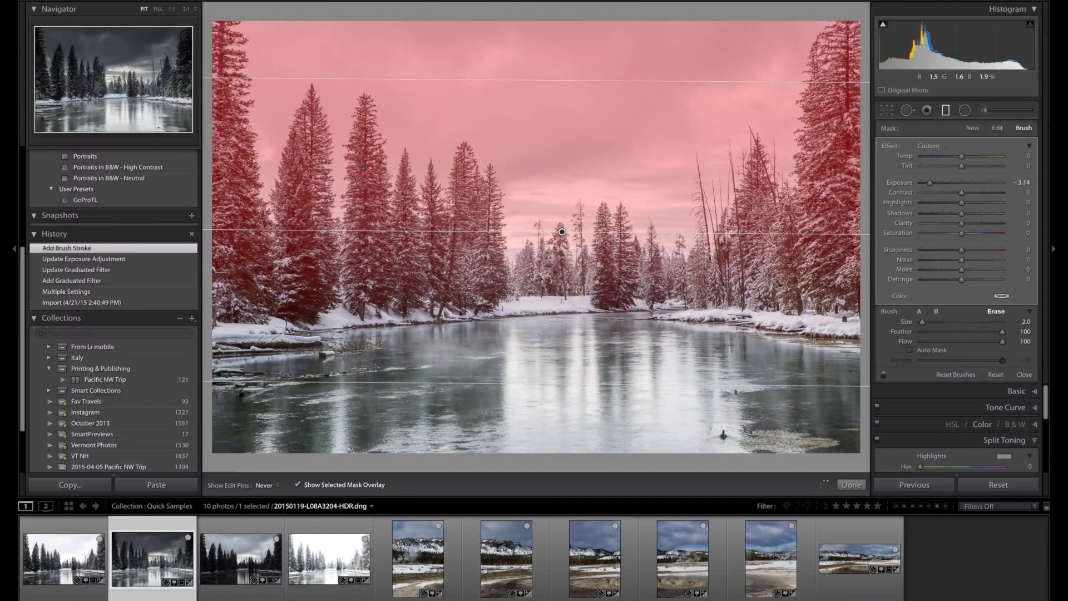
mouse_move(359, 172)
mouse_down()
mouse_move(360, 145)
mouse_move(365, 164)
mouse_move(365, 138)
mouse_move(376, 133)
mouse_move(362, 101)
mouse_move(348, 206)
mouse_move(367, 183)
mouse_move(379, 216)
mouse_up()
key(bracketright)
key(bracketright)
key(bracketright)
key(bracketright)
key(bracketright)
drag(352, 251, 350, 257)
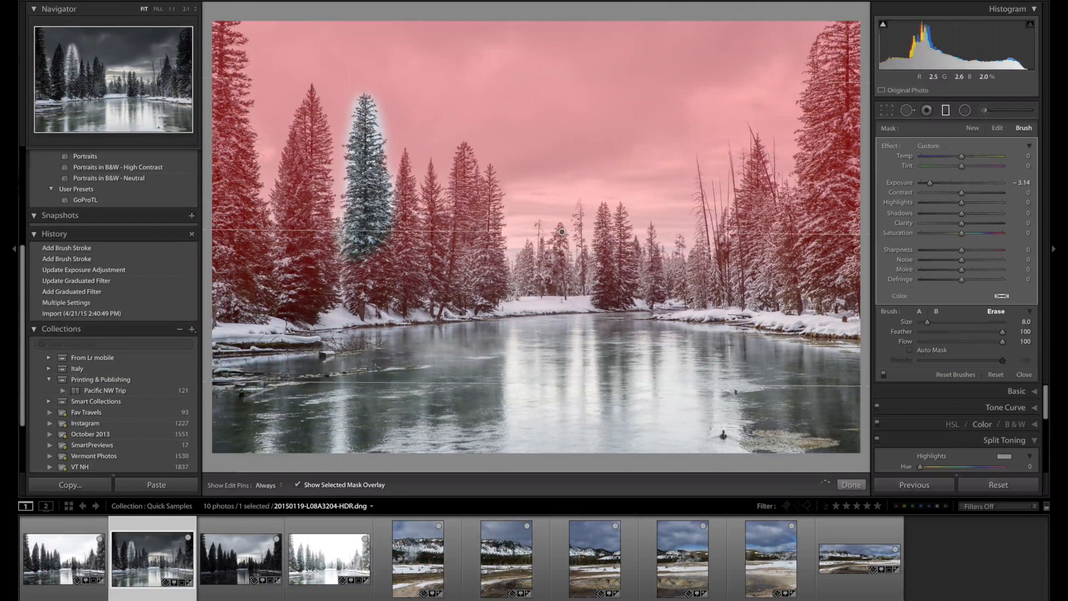
Erase the mask from the two large trees at the left and the tip of the smaller tree beside the cleared one.
mouse_move(320, 133)
mouse_down()
mouse_move(311, 98)
mouse_move(286, 147)
mouse_move(298, 223)
mouse_move(286, 194)
mouse_up()
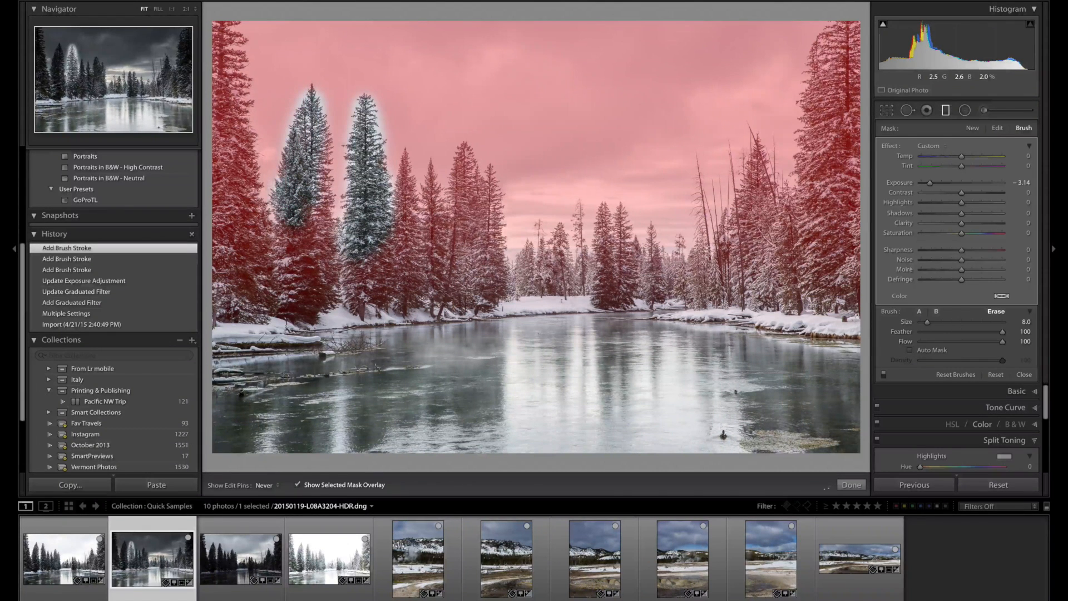
mouse_move(311, 153)
mouse_down()
mouse_move(326, 161)
mouse_move(322, 212)
mouse_up()
drag(249, 172, 231, 42)
drag(218, 131, 223, 199)
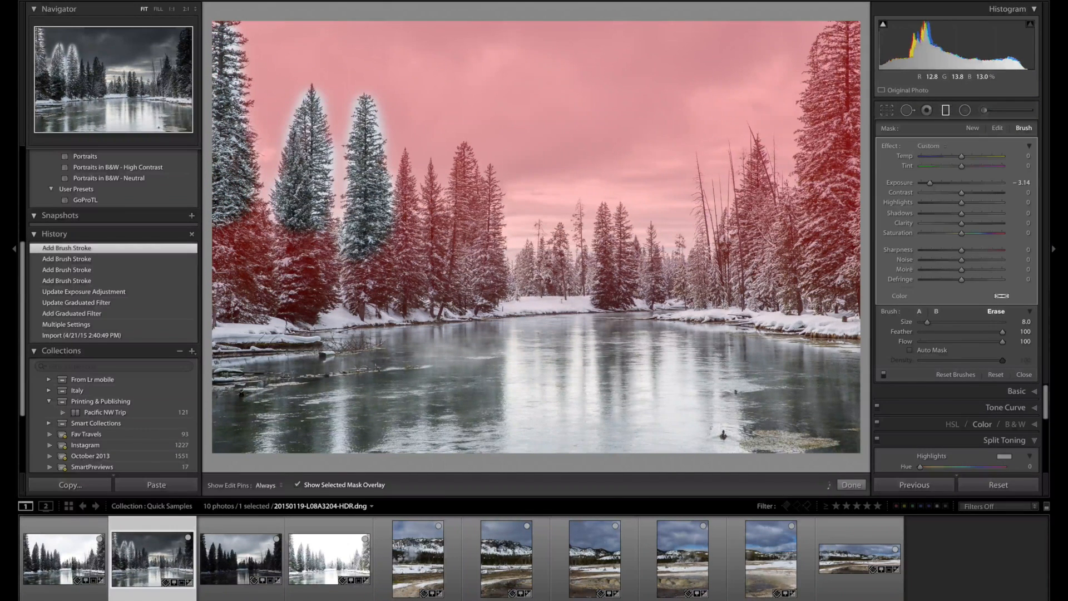
mouse_move(393, 179)
mouse_down()
mouse_move(392, 165)
mouse_move(412, 172)
mouse_up()
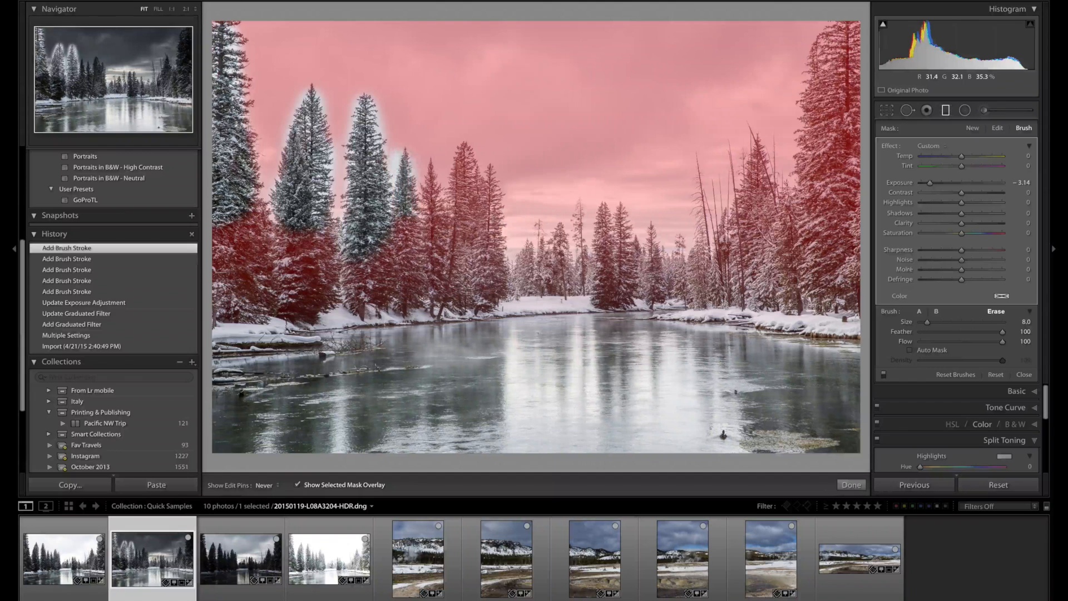
Hide the mask overlay and set the graduated filter's Exposure to -1.25.
click(298, 485)
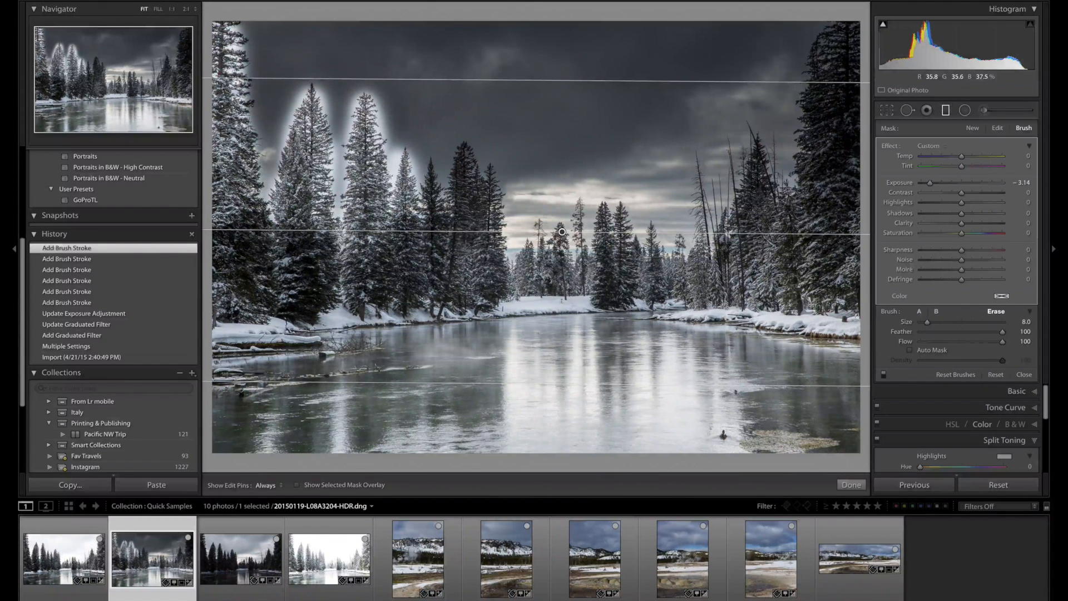
drag(930, 183, 948, 183)
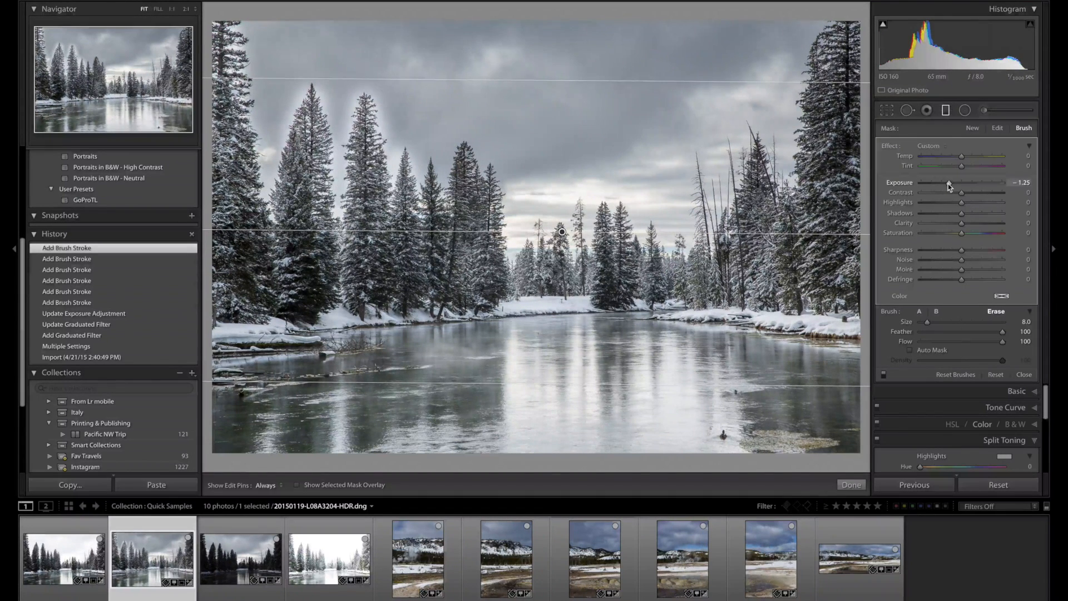
drag(948, 183, 949, 184)
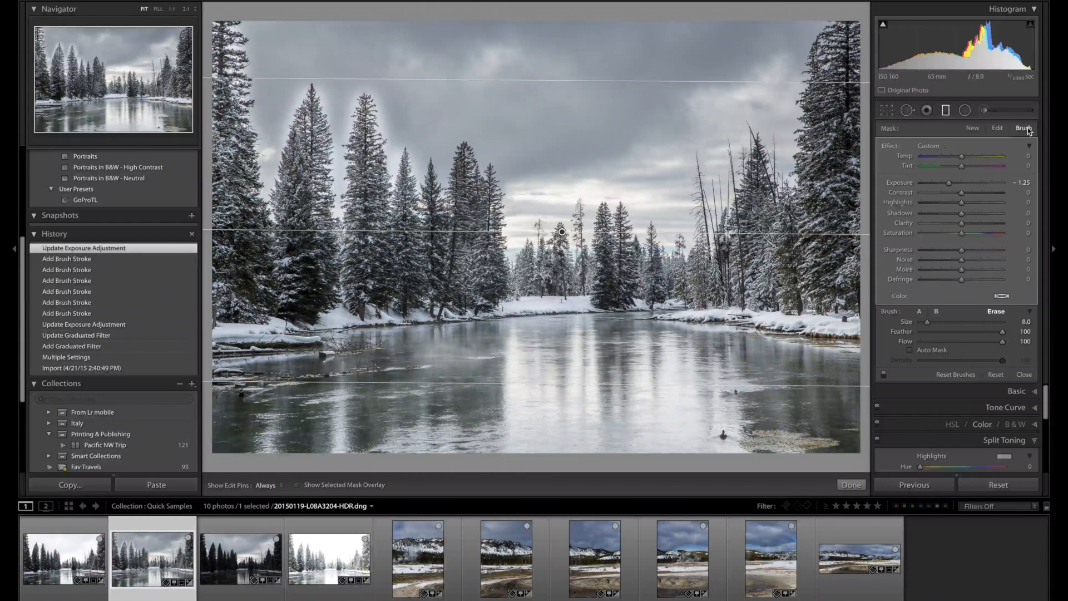
Paint the filter back into the halo along the tall cleared tree's right edge using brush A with Auto Mask on.
click(920, 312)
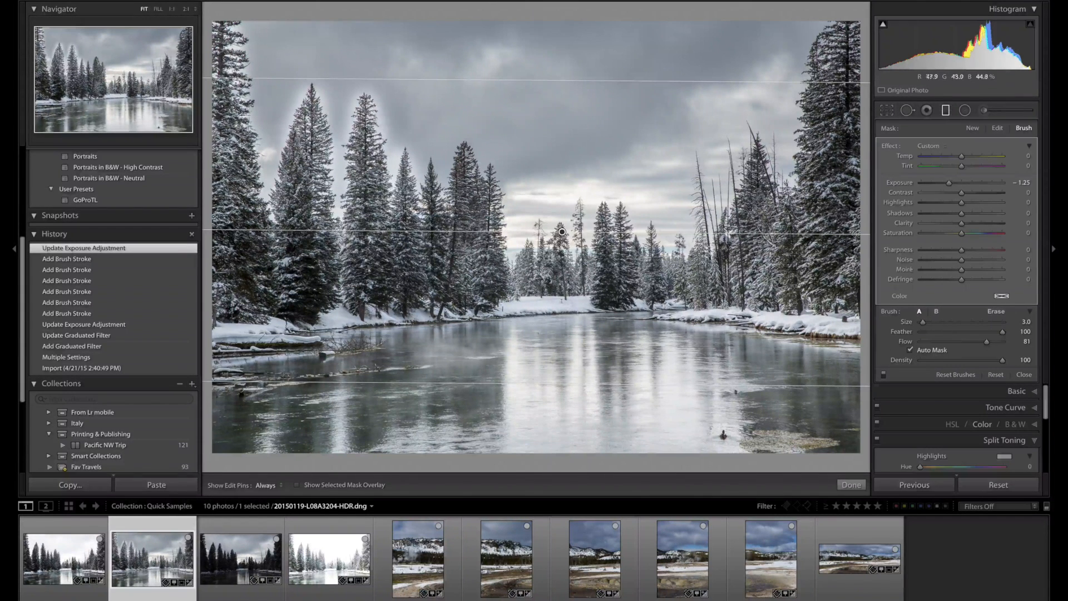
key(h)
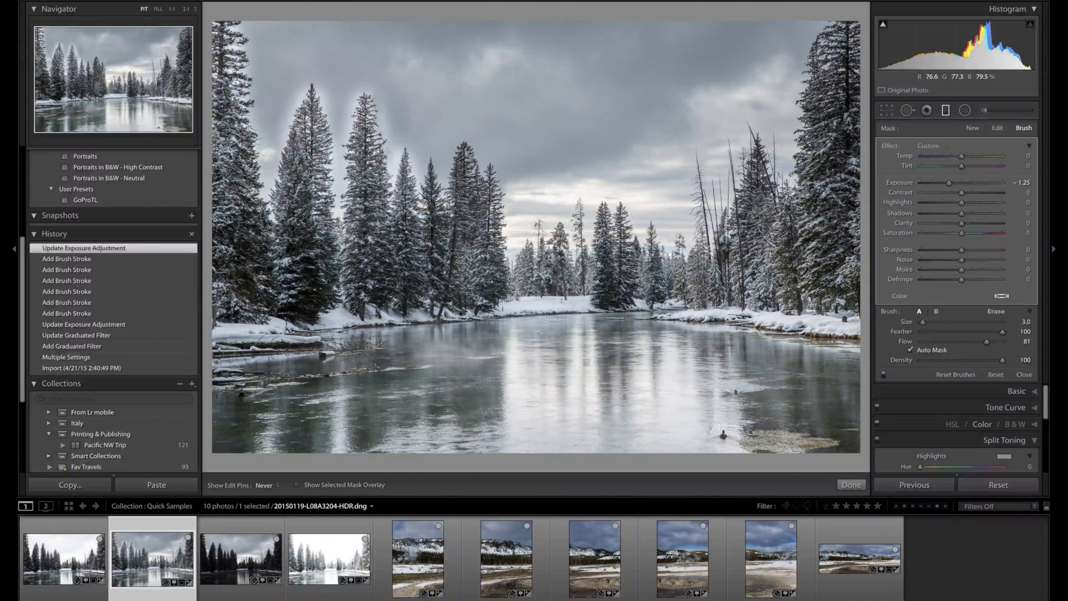
drag(384, 125, 376, 108)
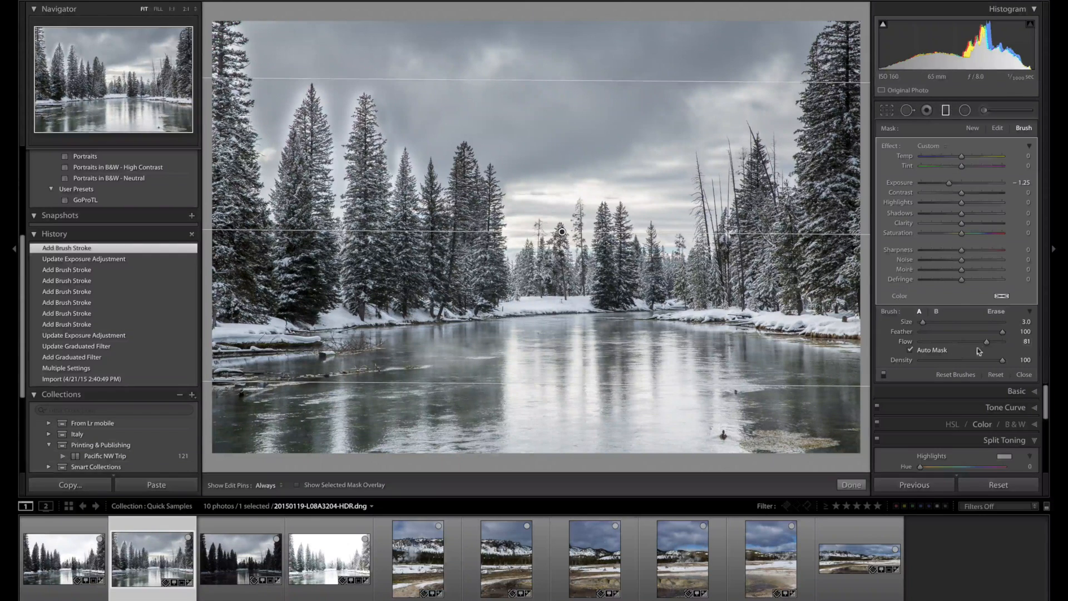
Lower the brush Flow to 54, paint the filter back into the halo between the two tall left-hand trees, and finish the filter.
drag(987, 341, 965, 343)
key(h)
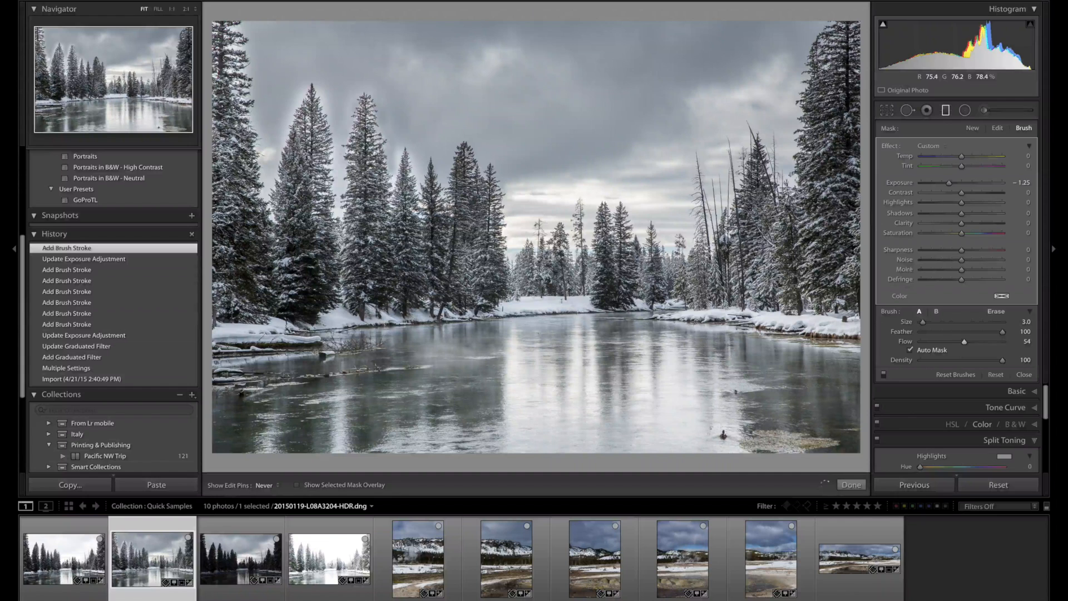
drag(337, 184, 333, 131)
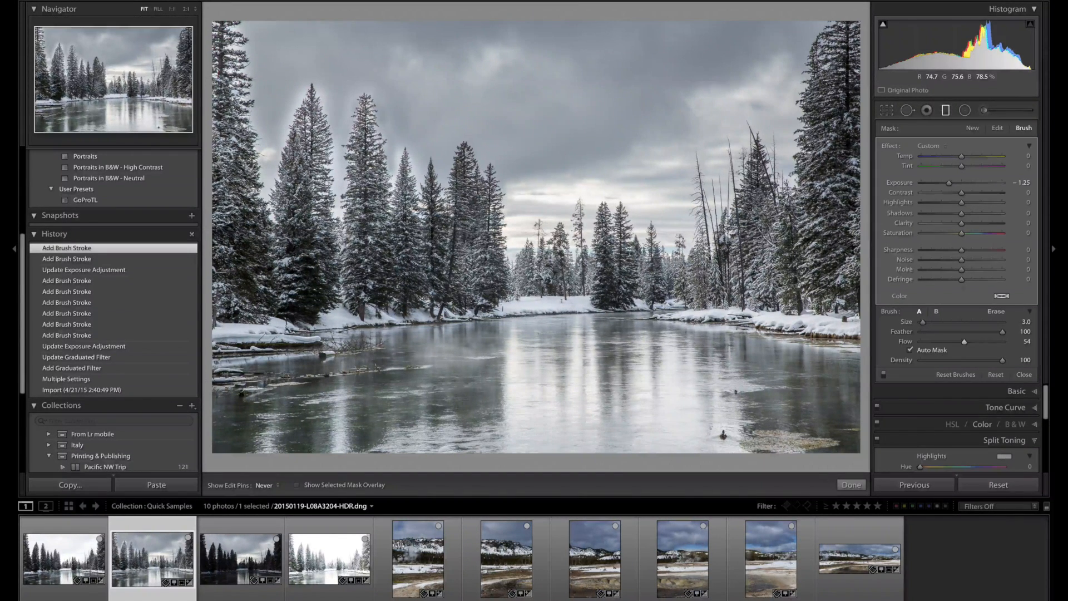
drag(344, 134, 352, 109)
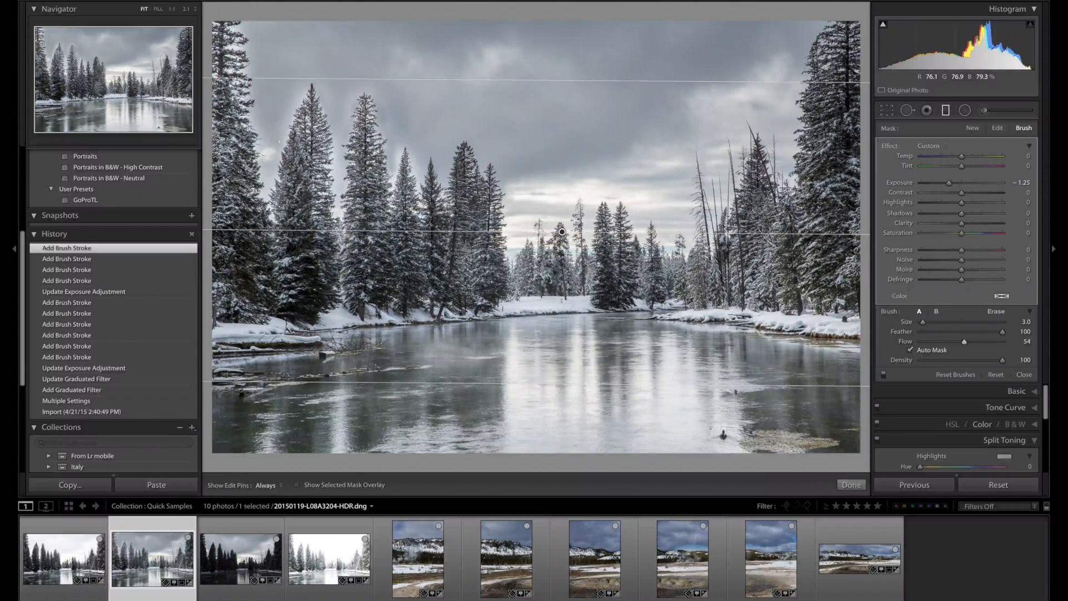
click(853, 486)
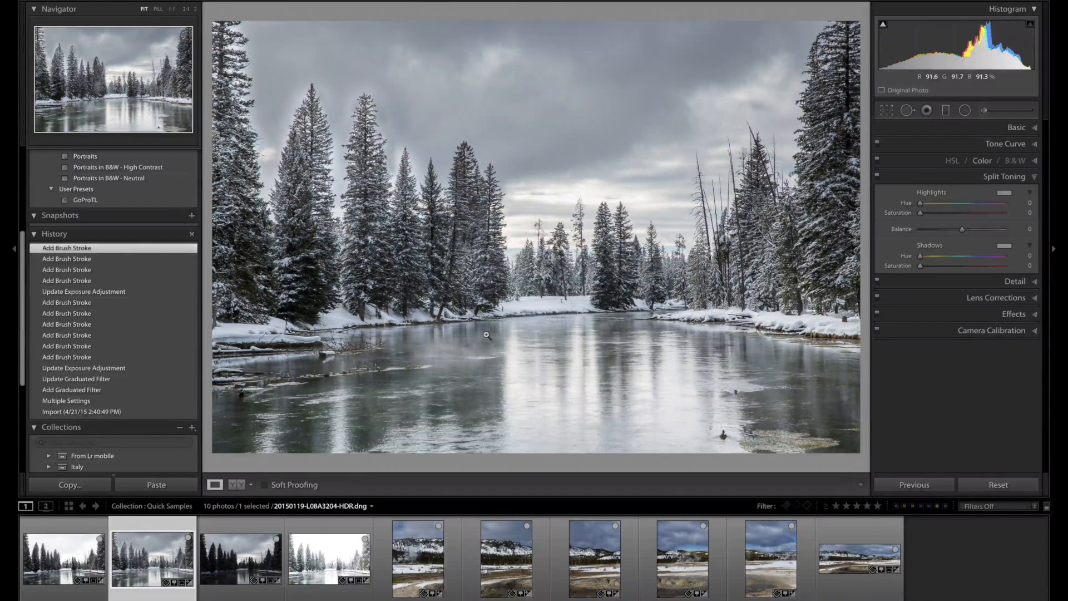
Add a circular Radial Filter with Exposure -0.98 and Saturation 100 on the river, invert its mask and move it right over the tree reflections.
click(964, 111)
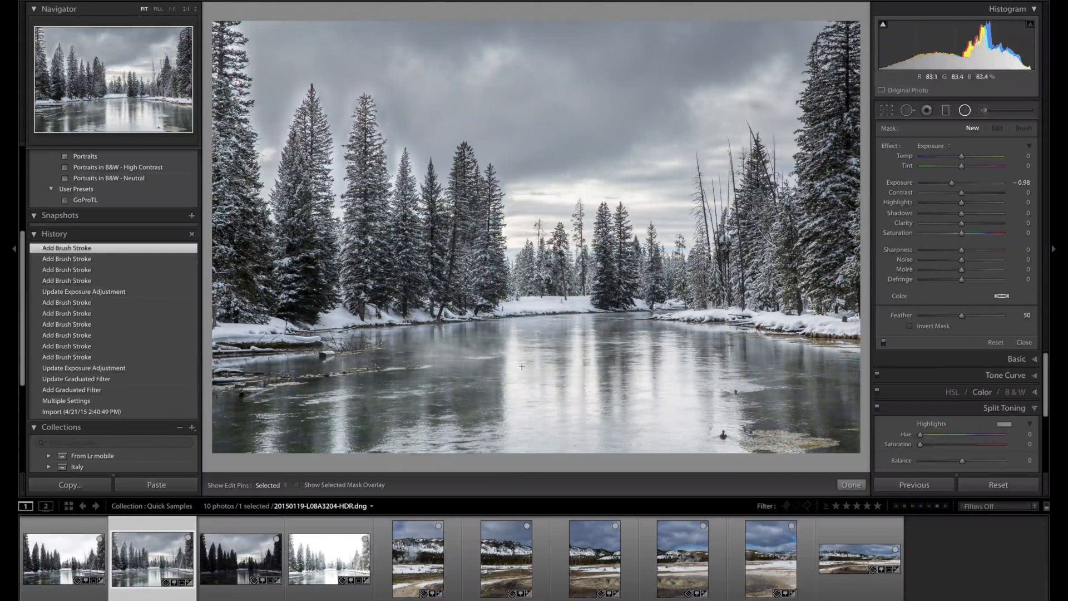
drag(985, 231, 1004, 236)
drag(526, 351, 615, 433)
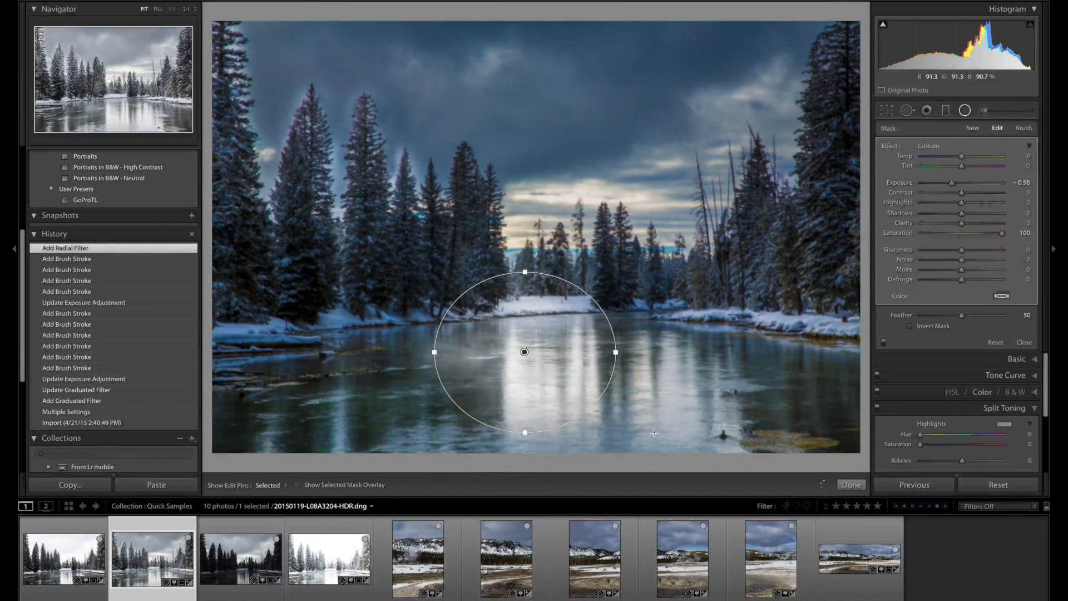
click(911, 326)
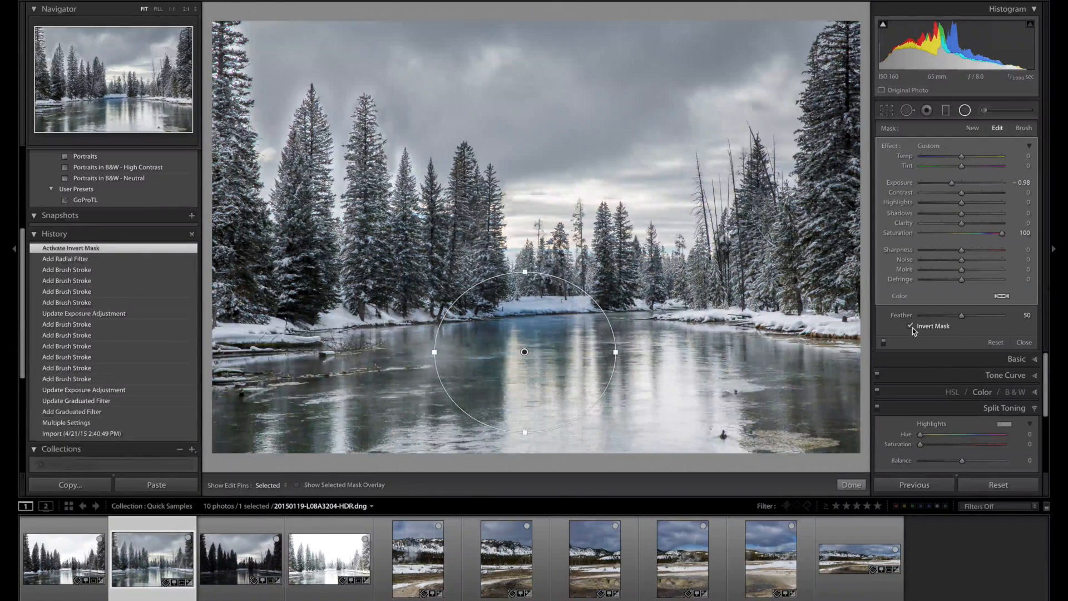
drag(537, 357, 615, 374)
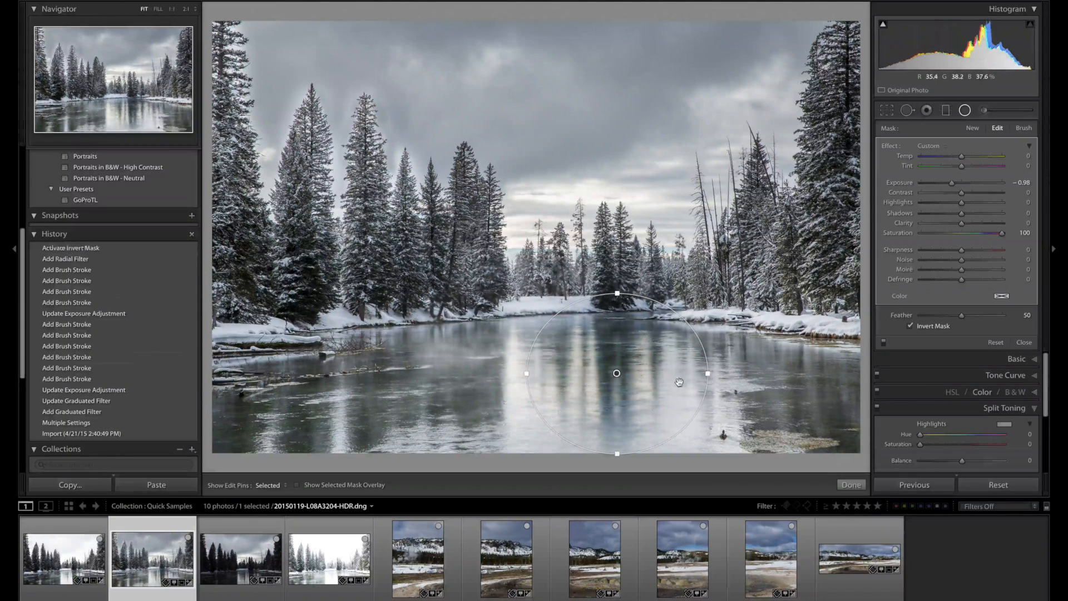
Brush the radial filter's mask at its centre and erase its right side and lower edge on the water with the size 8.0 Erase brush.
click(1025, 128)
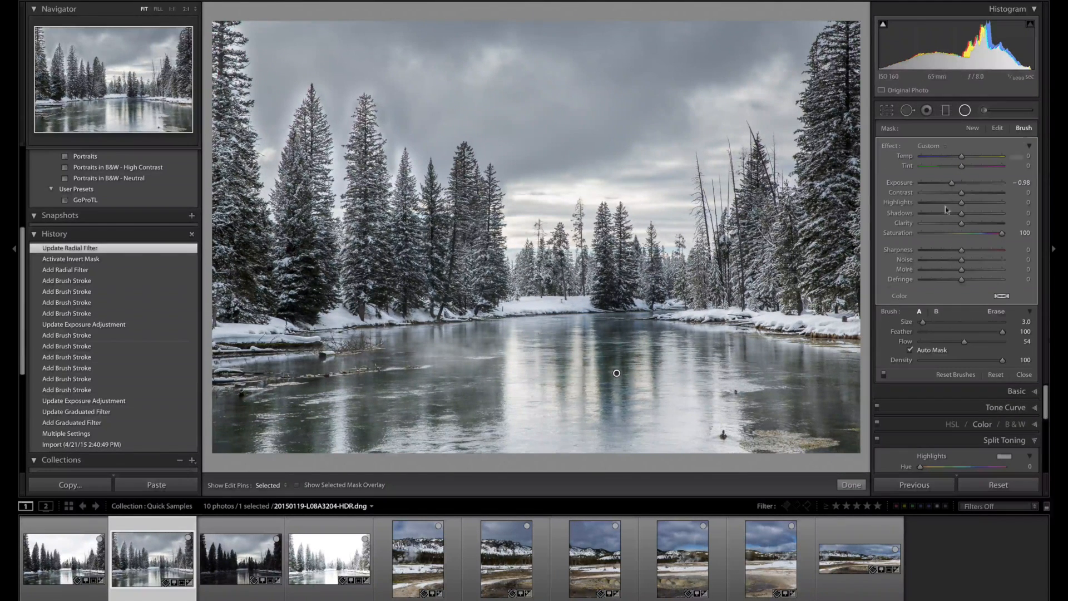
key(h)
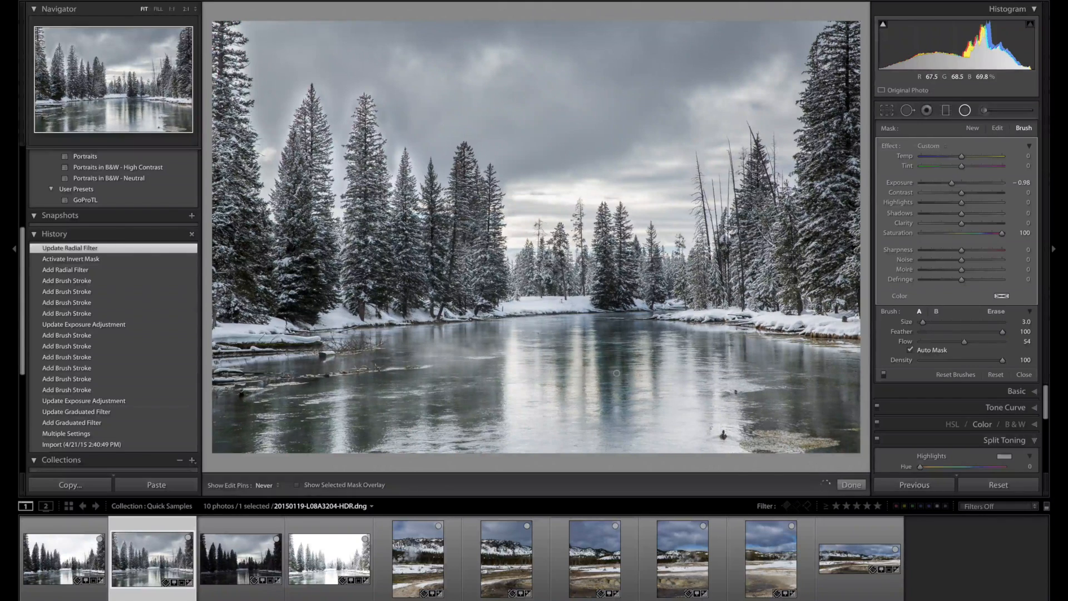
click(617, 373)
key(alt)
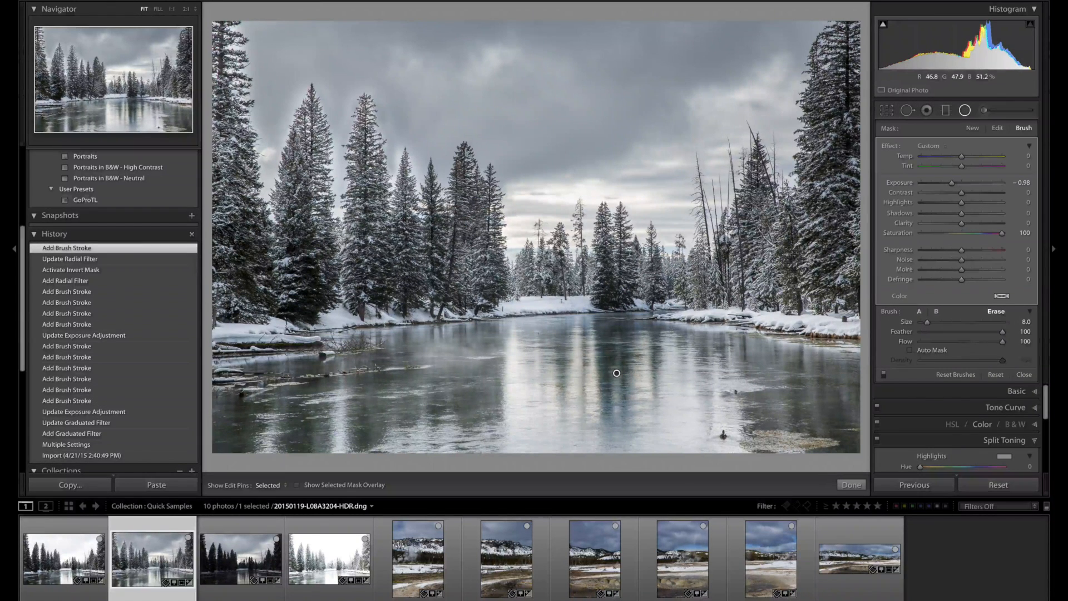
drag(656, 341, 659, 384)
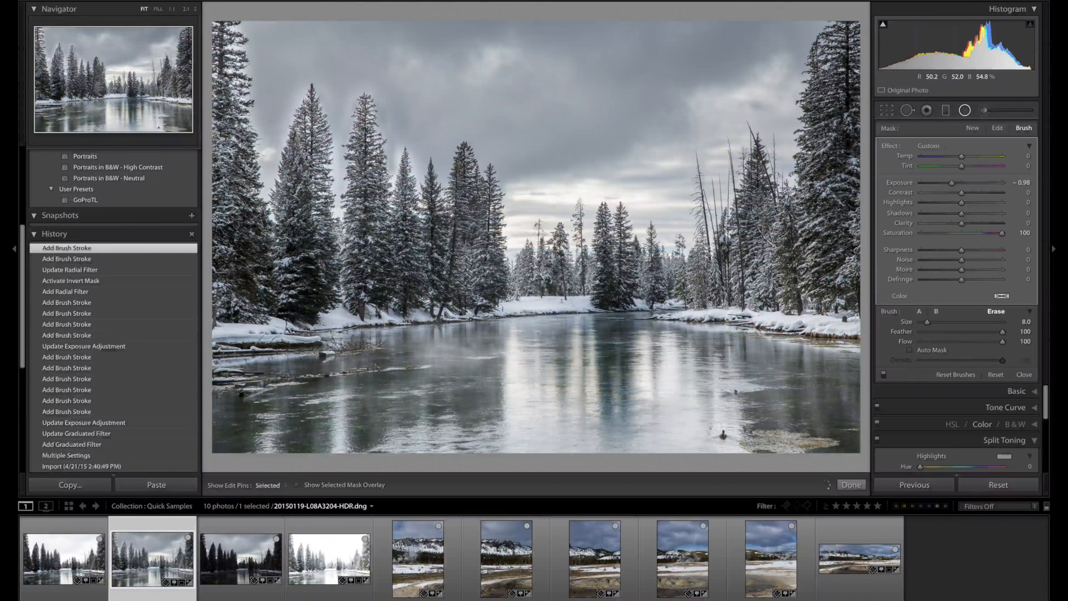
key(h)
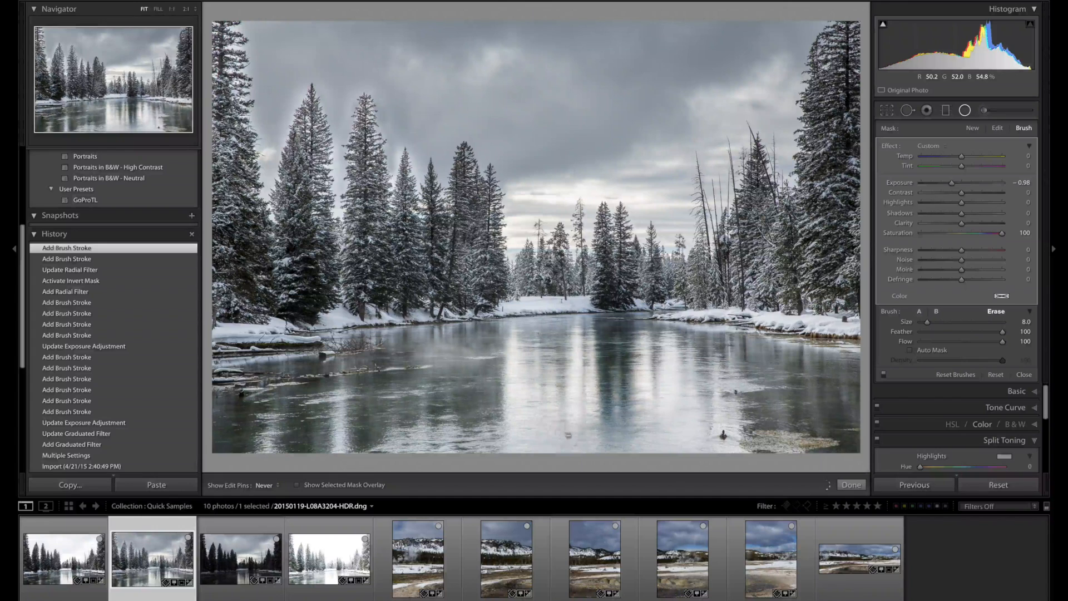
drag(568, 435, 571, 434)
mouse_move(663, 416)
mouse_down()
mouse_move(655, 426)
mouse_move(651, 416)
mouse_up()
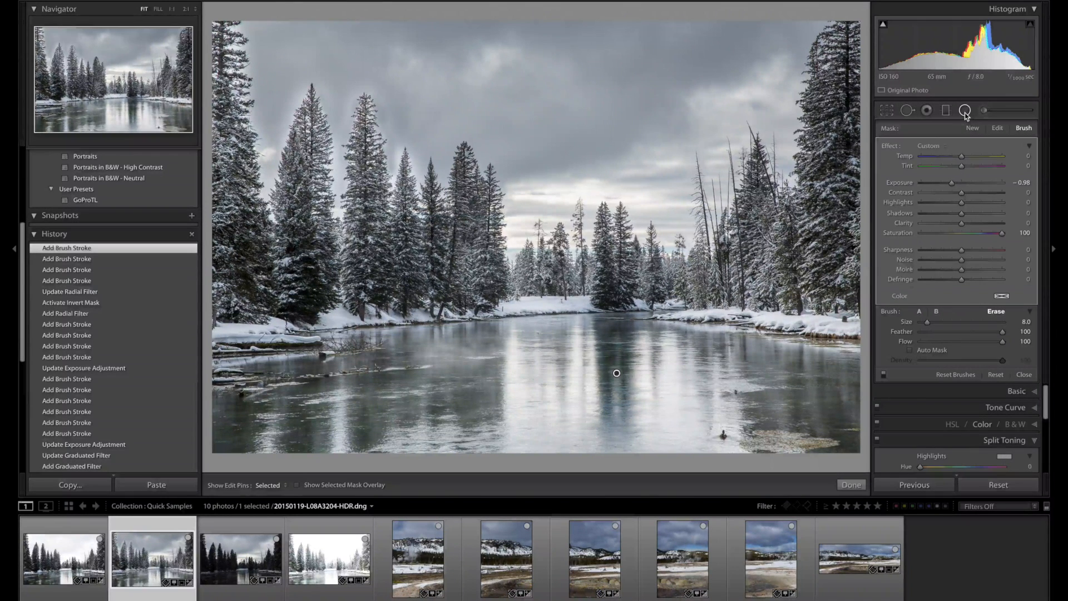
Open the photos in the Slideshow module and look through its Overlays, Backdrop and Titles settings.
mouse_move(760, 2)
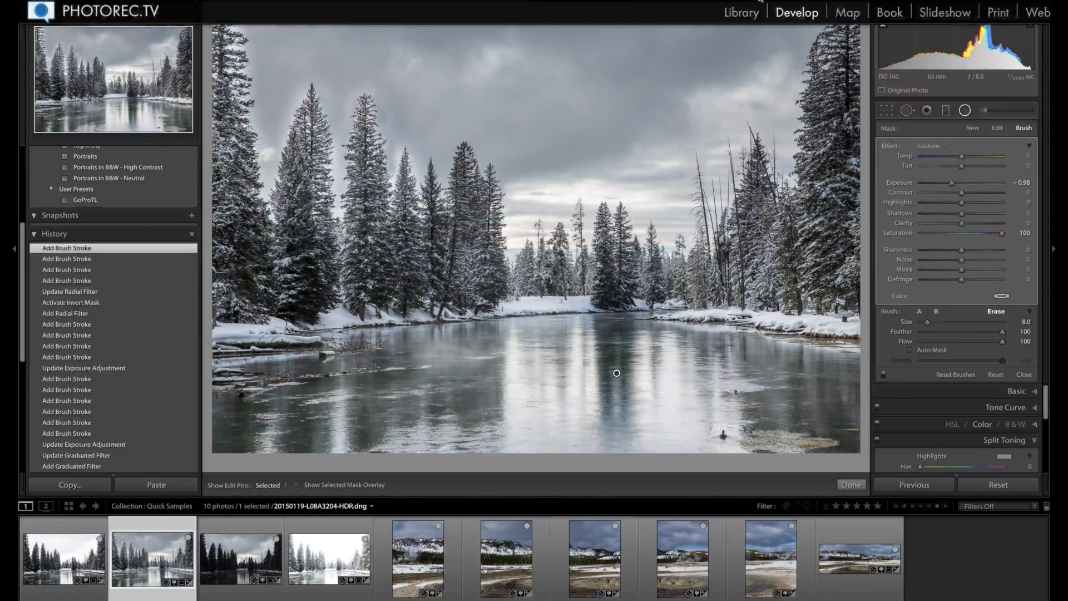
click(934, 18)
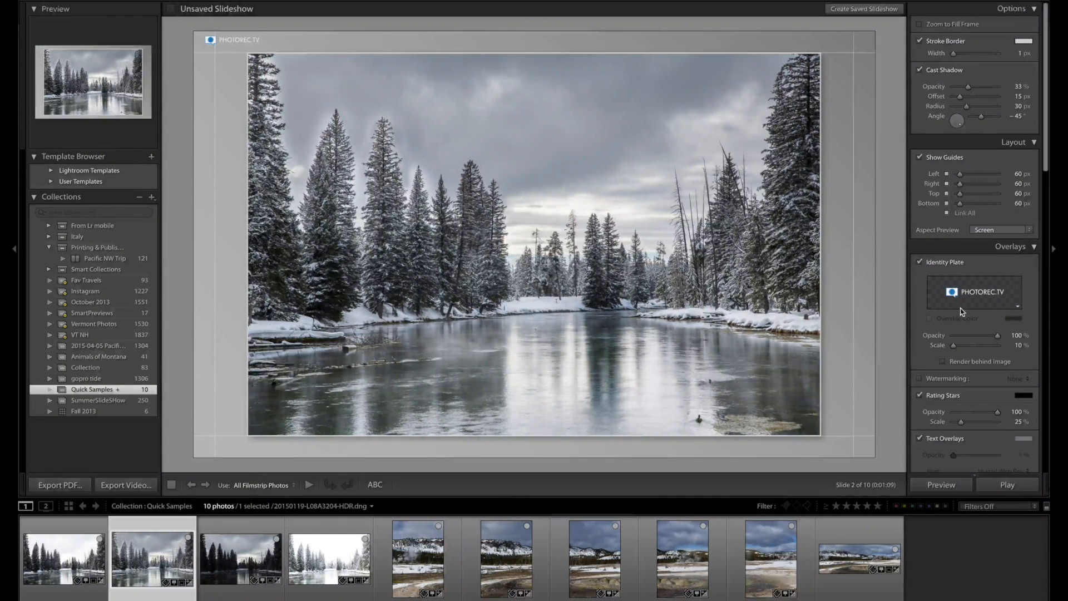
scroll(962, 312, down, 5)
scroll(962, 312, down, 10)
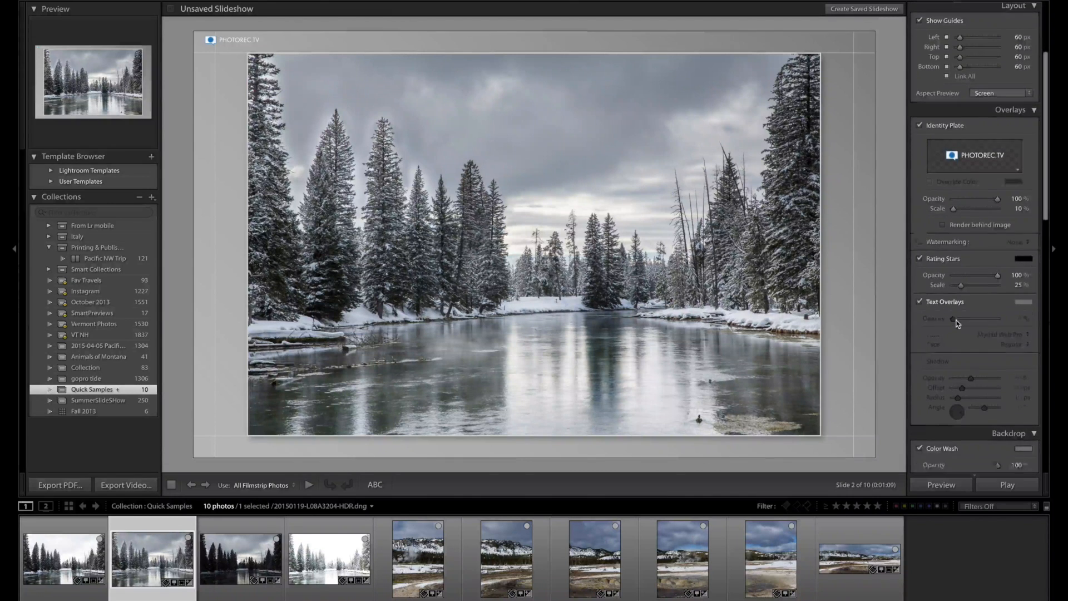
scroll(941, 332, down, 4)
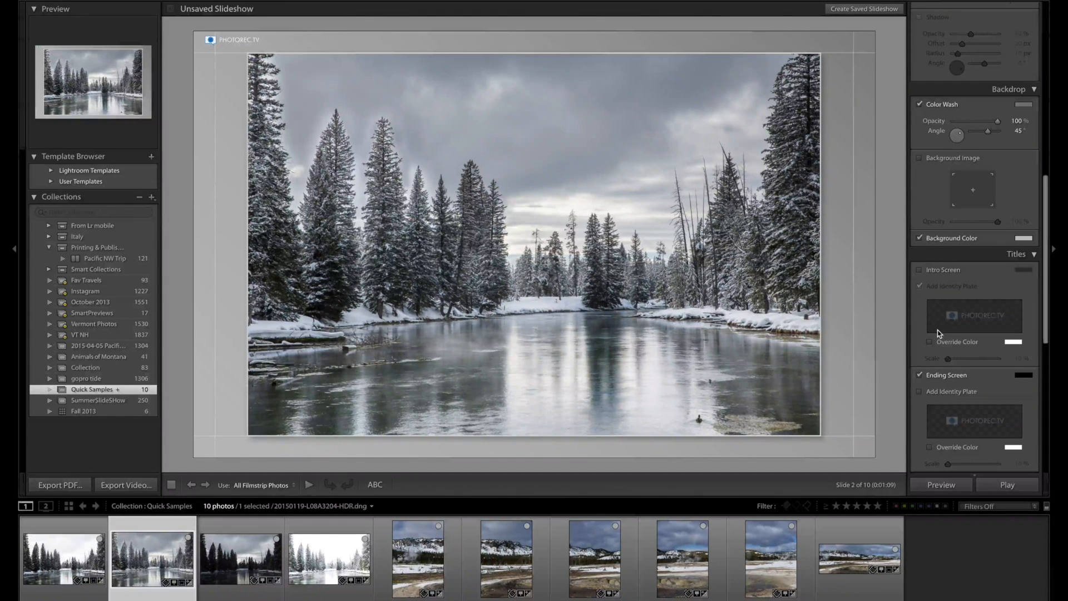
Look through the slideshow's remaining Titles settings and its Music and Playback settings.
scroll(940, 329, down, 6)
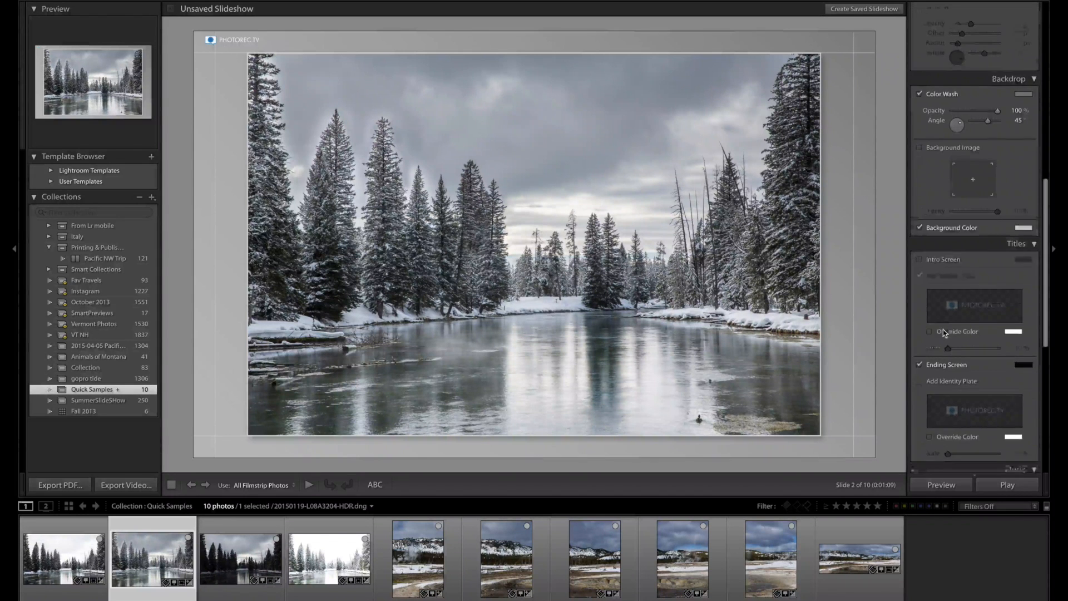
scroll(946, 329, down, 4)
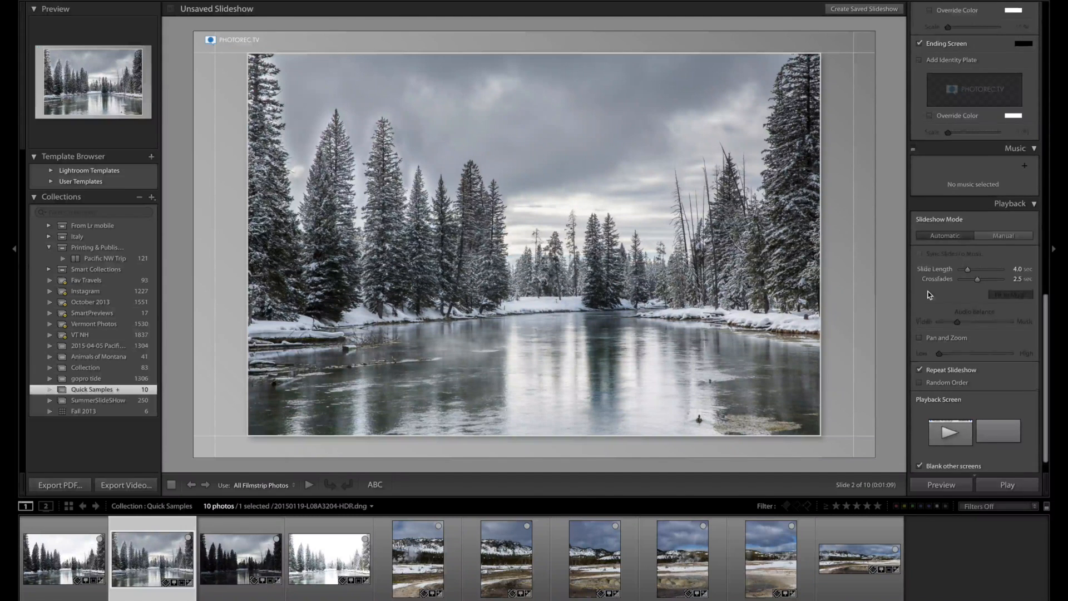
scroll(928, 295, down, 1)
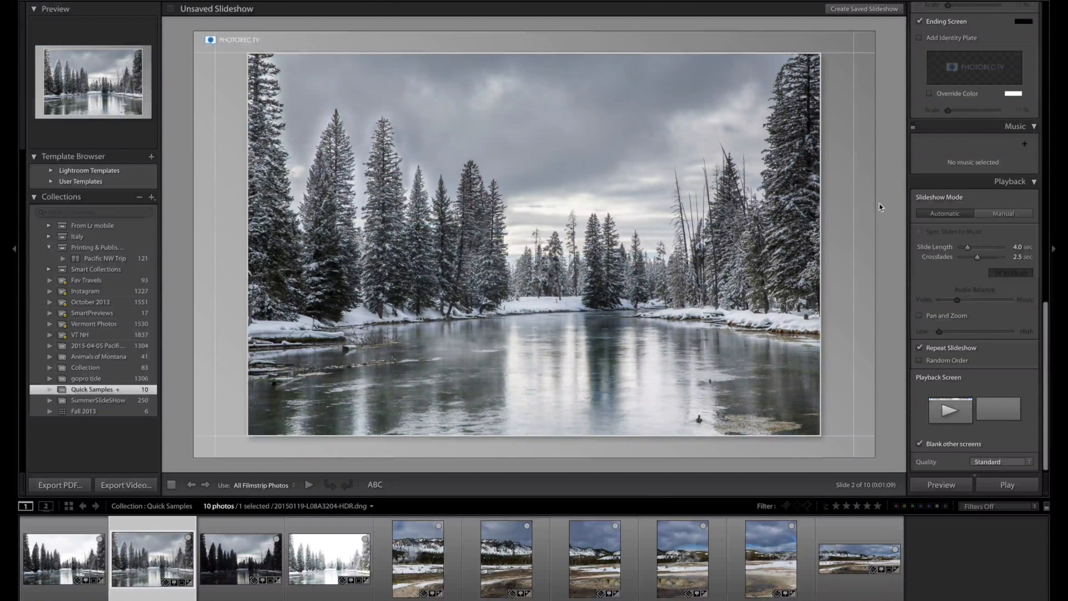
Open the photos in the Web module and look through the Classic Gallery's Color Palette, Appearance, Image Info and Output Settings.
mouse_move(924, 9)
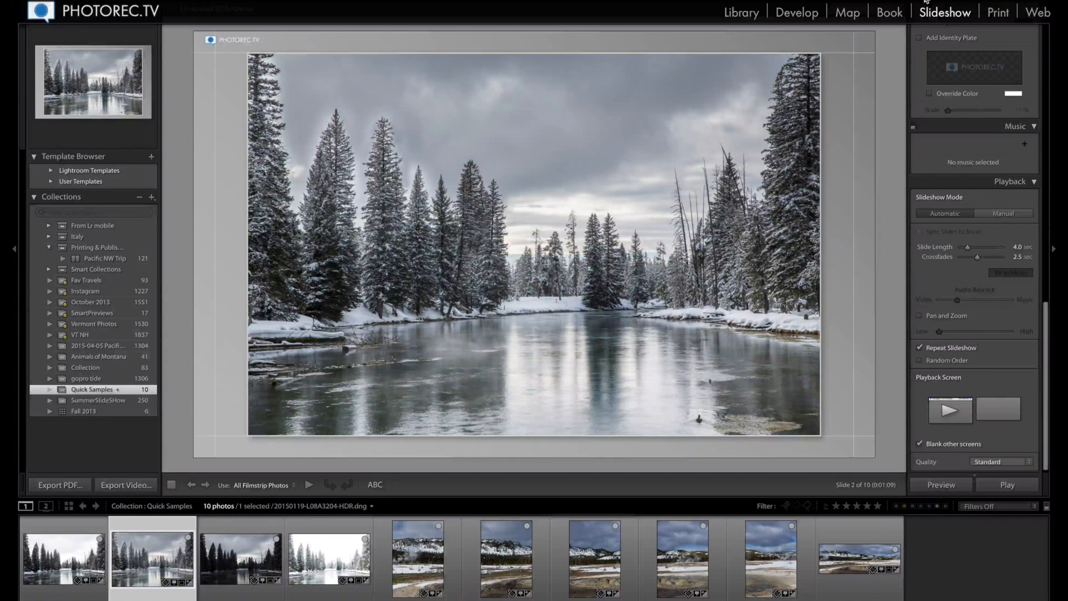
click(1039, 12)
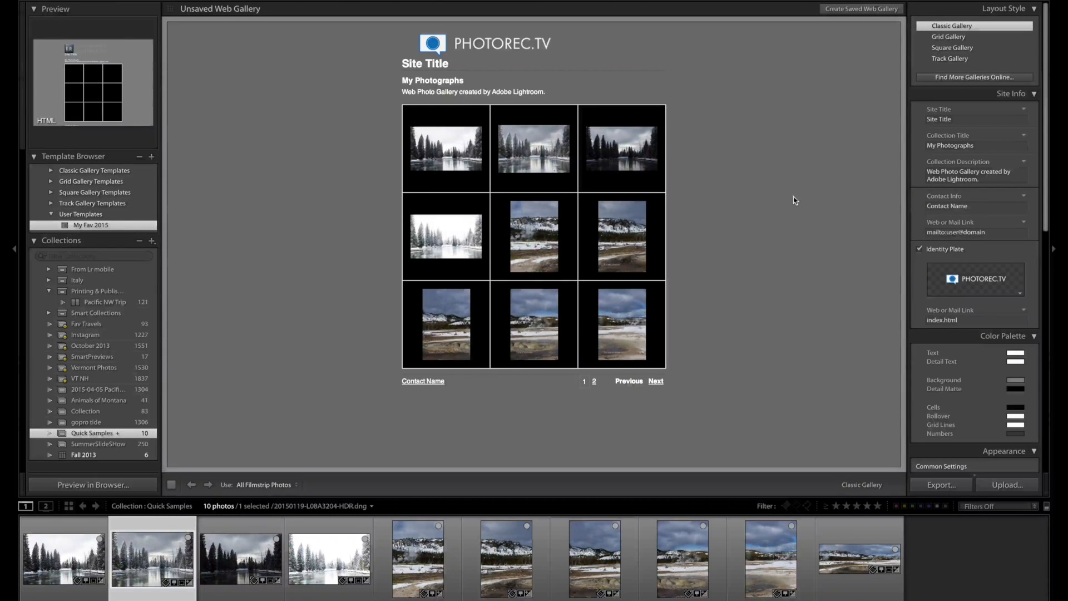
scroll(986, 341, down, 5)
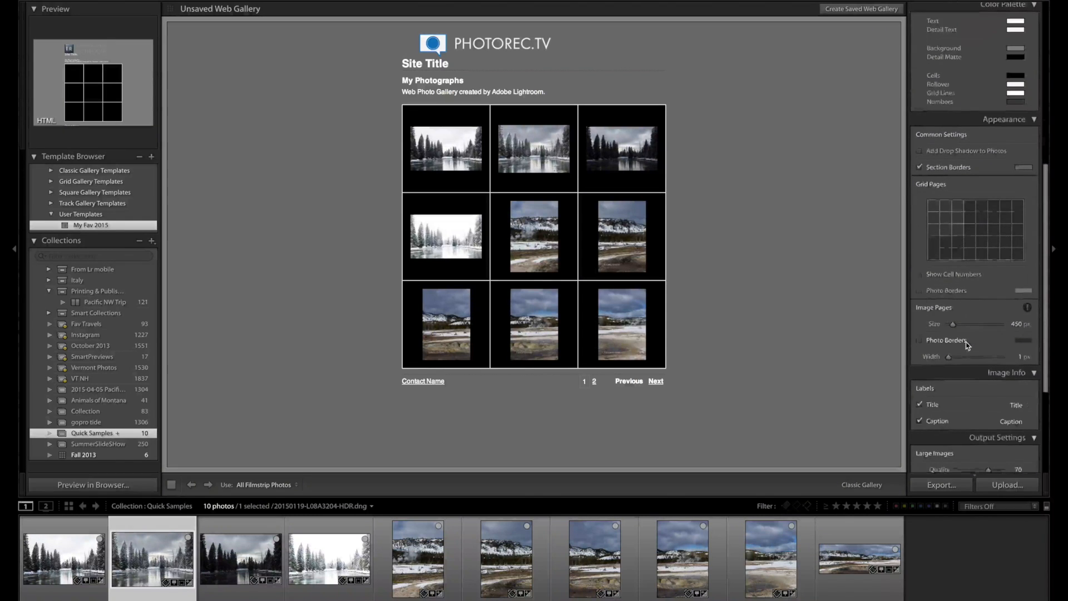
scroll(967, 346, up, 4)
scroll(967, 346, up, 1)
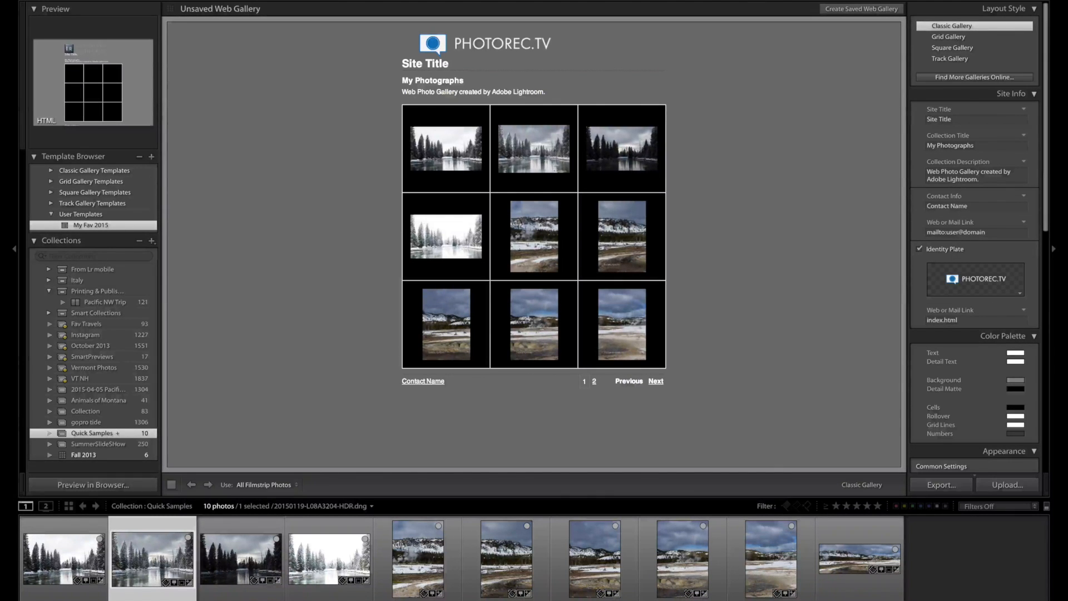
Switch to Adobe's Lightroom features page in the browser and highlight the mentions of Graduated or Radial filters and Android devices.
drag(467, 46, 214, 0)
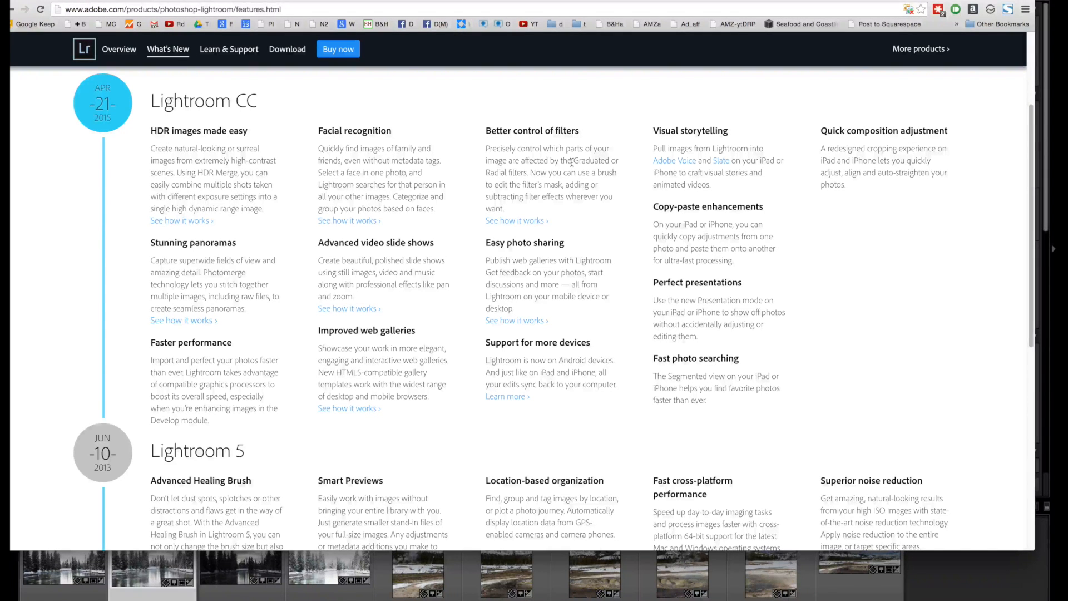
drag(573, 161, 532, 171)
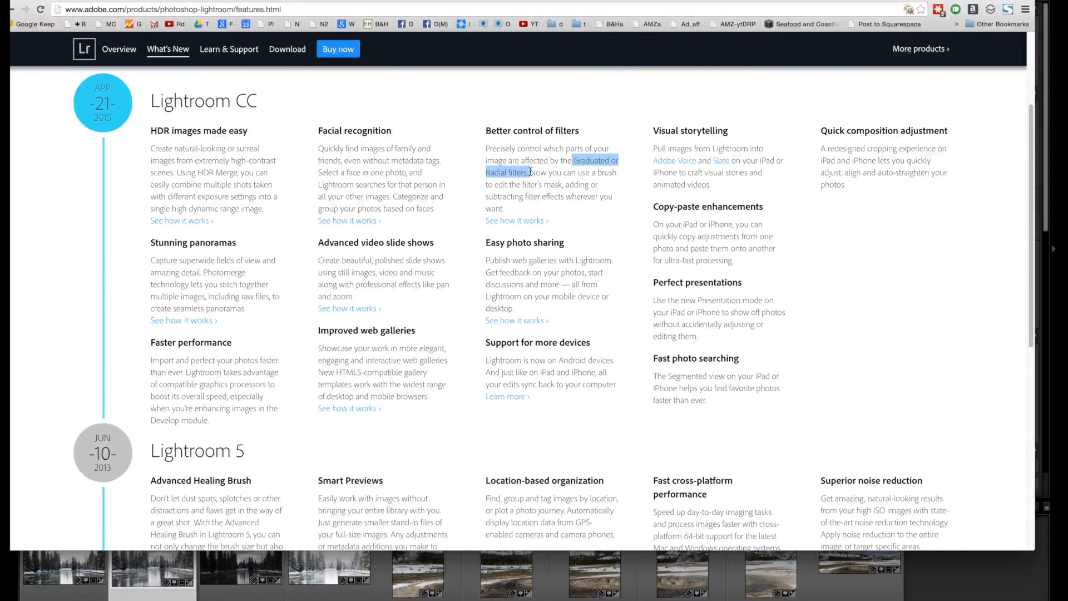
click(568, 188)
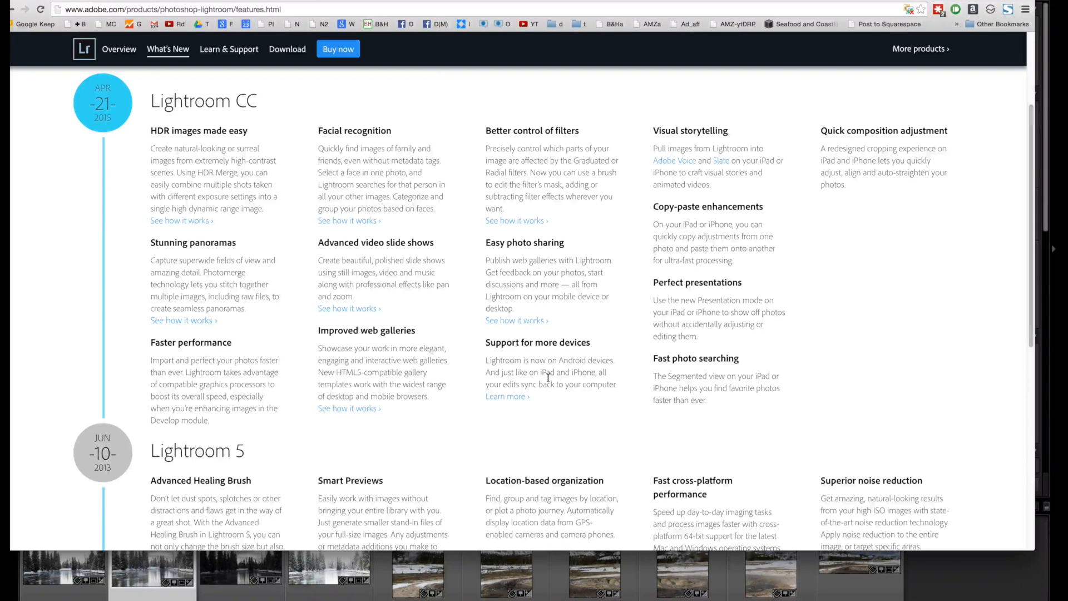
drag(553, 361, 606, 361)
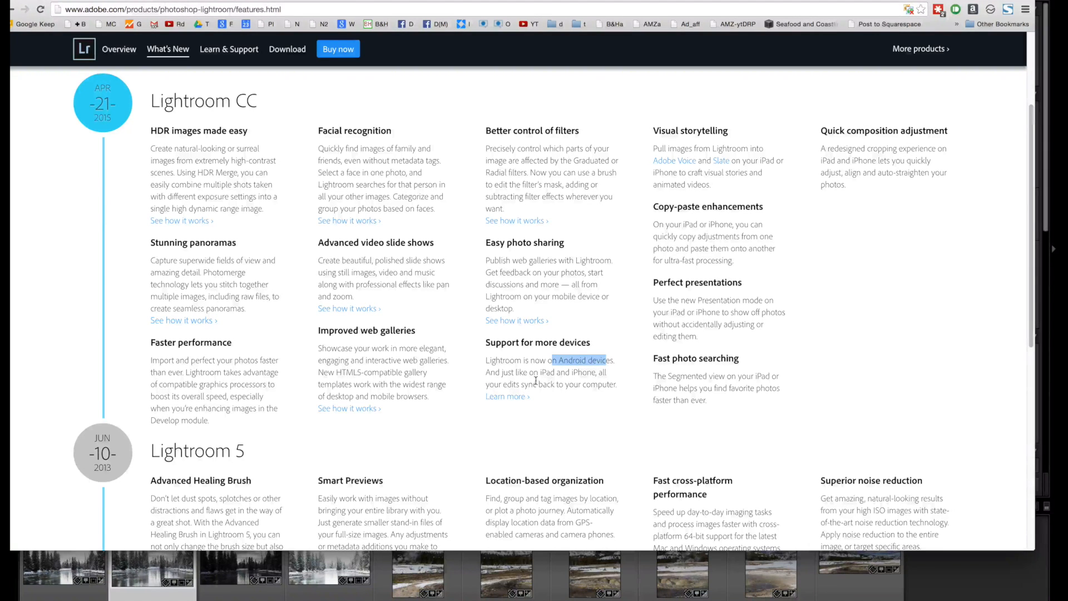